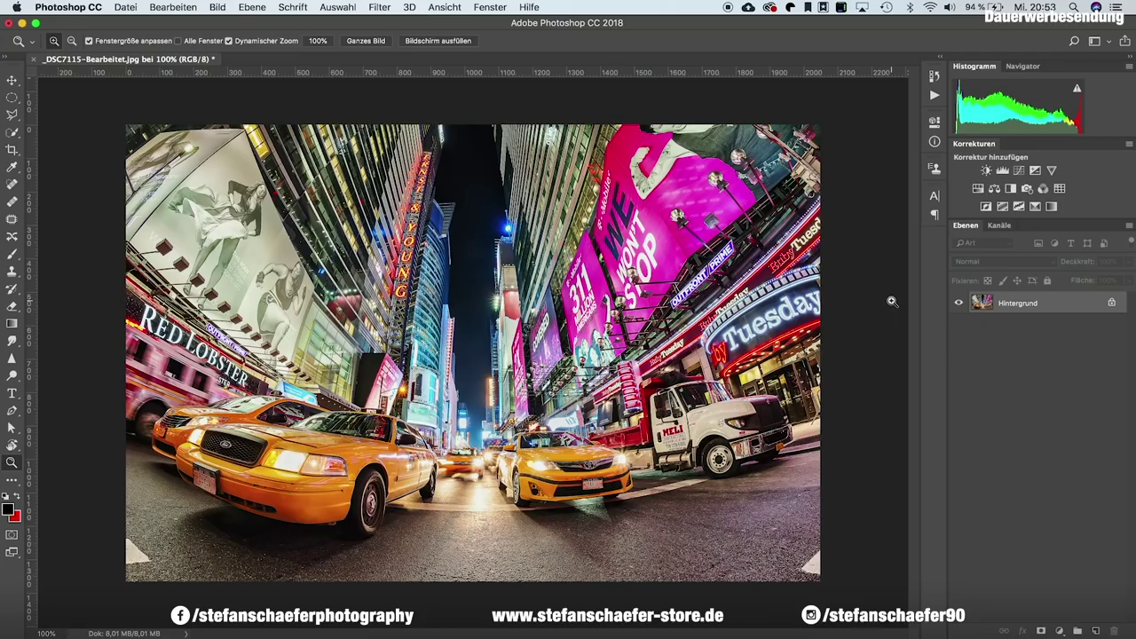
# Add a Hue/Saturation adjustment layer above the photo, targeting only the Magentatöne range.
pyautogui.click(977, 189)
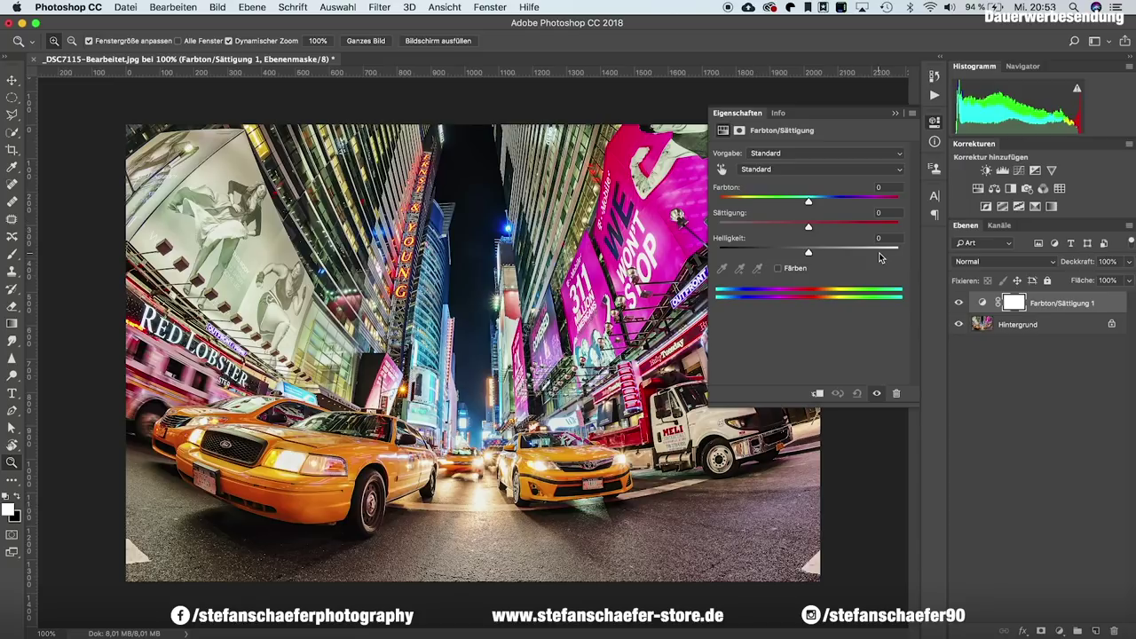
pyautogui.click(759, 169)
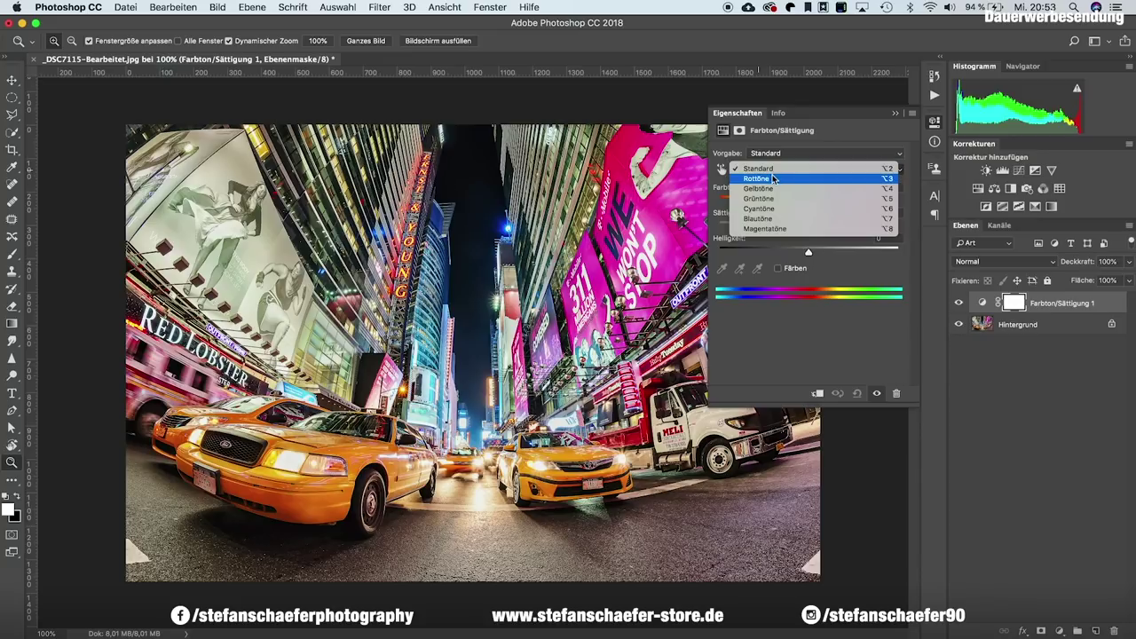
pyautogui.click(701, 204)
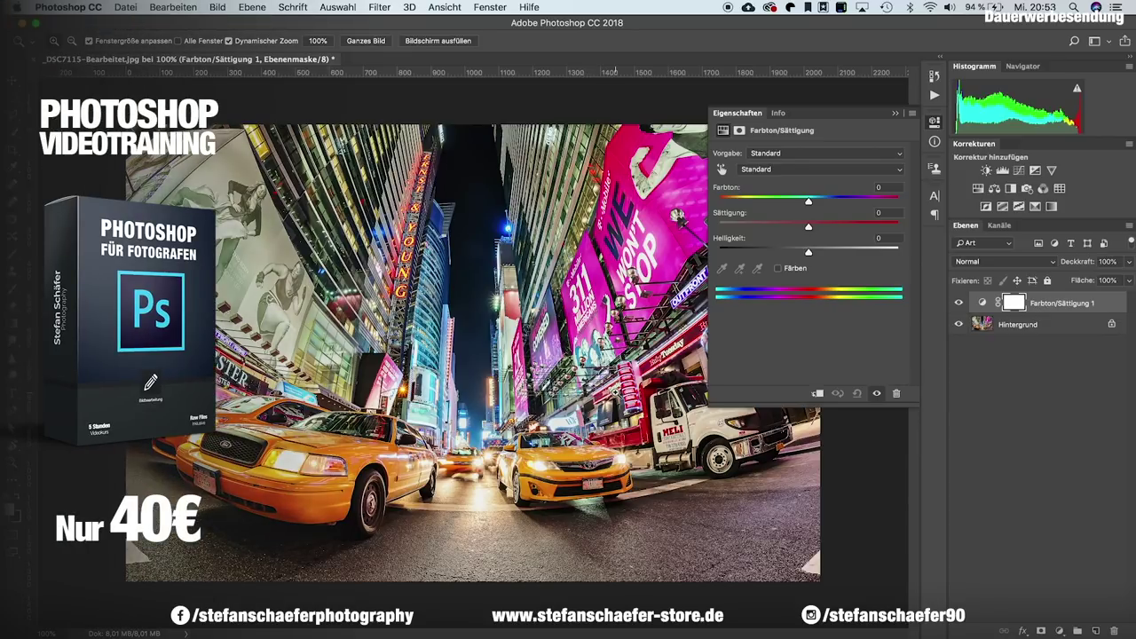
pyautogui.click(754, 171)
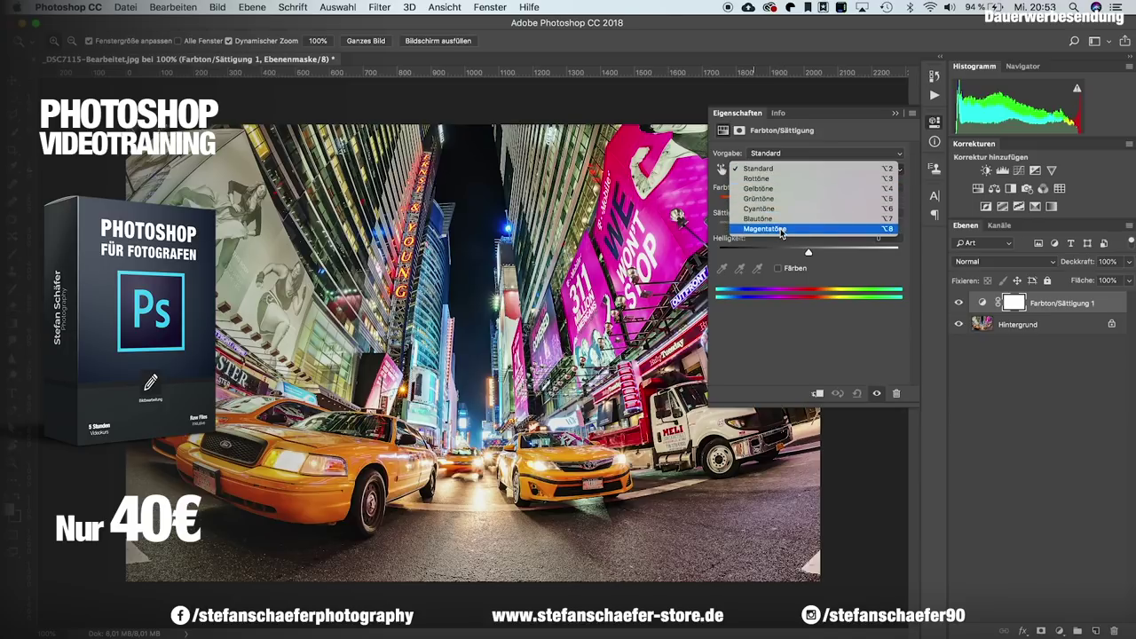
pyautogui.click(781, 232)
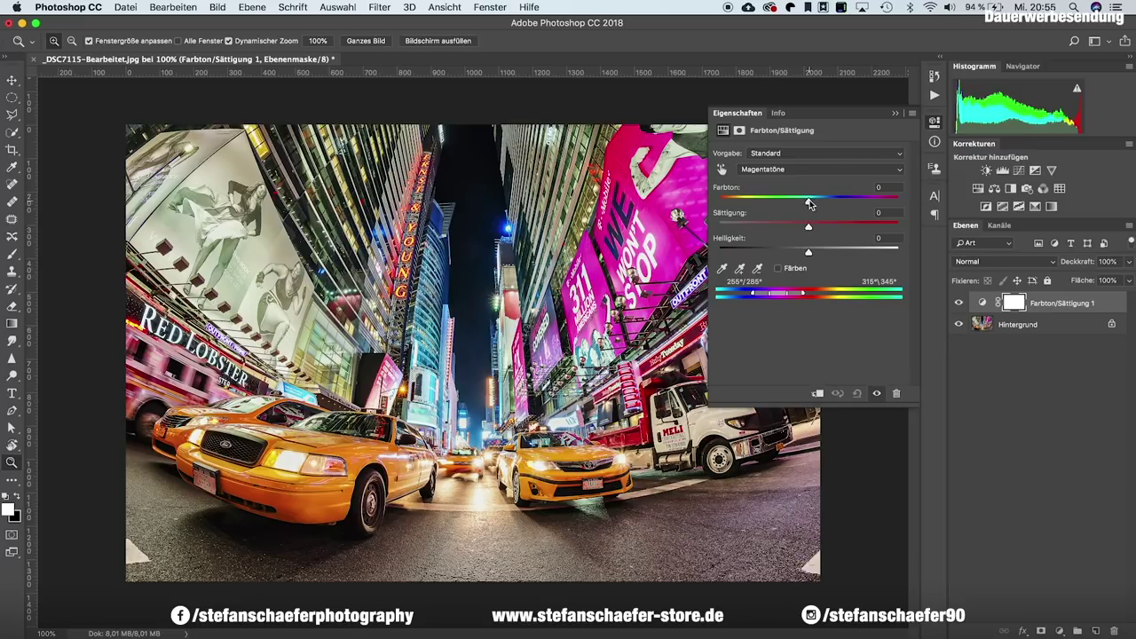
# Widen the targeted range toward red (Rottöne 2) and set its Farbton to +60.
pyautogui.moveTo(807, 203); pyautogui.dragTo(738, 205)
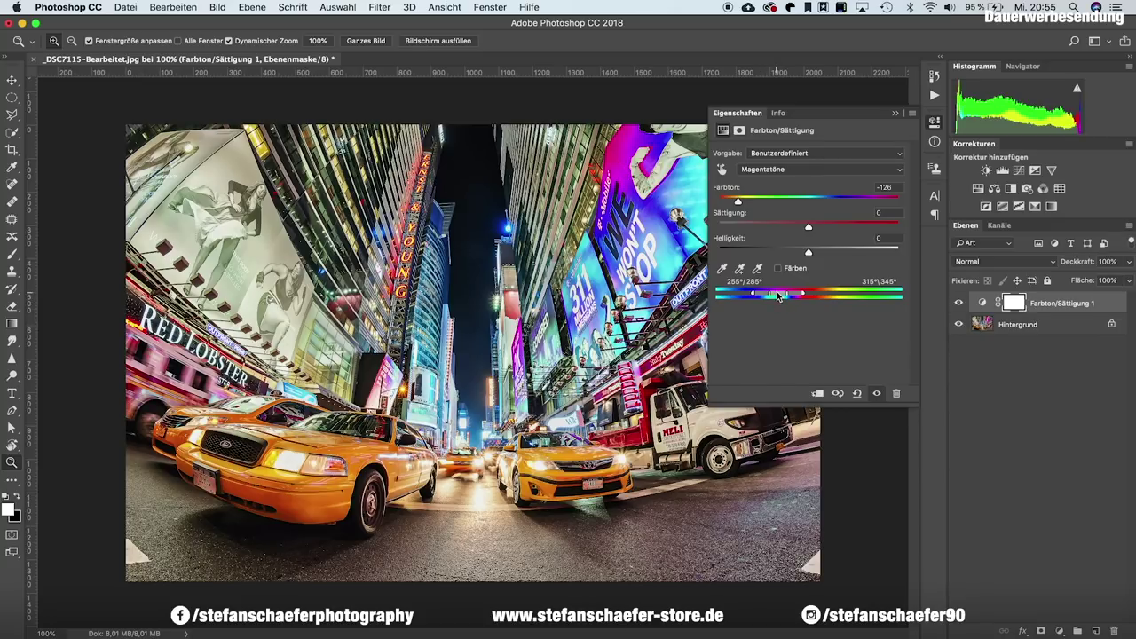
pyautogui.moveTo(778, 296); pyautogui.dragTo(794, 297)
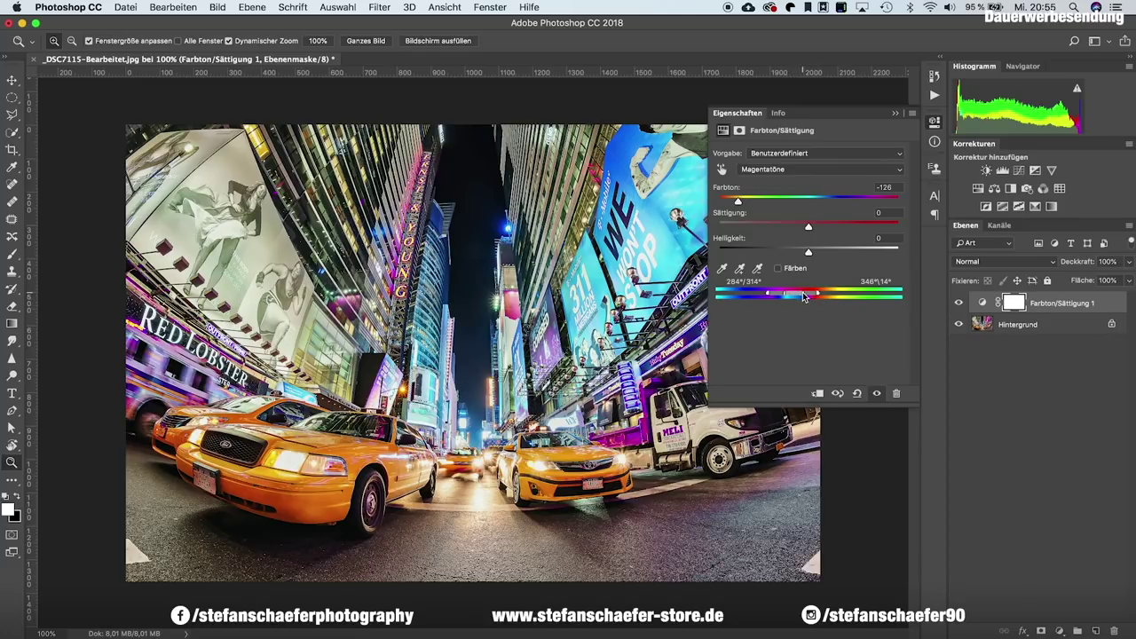
pyautogui.moveTo(806, 297); pyautogui.dragTo(782, 297)
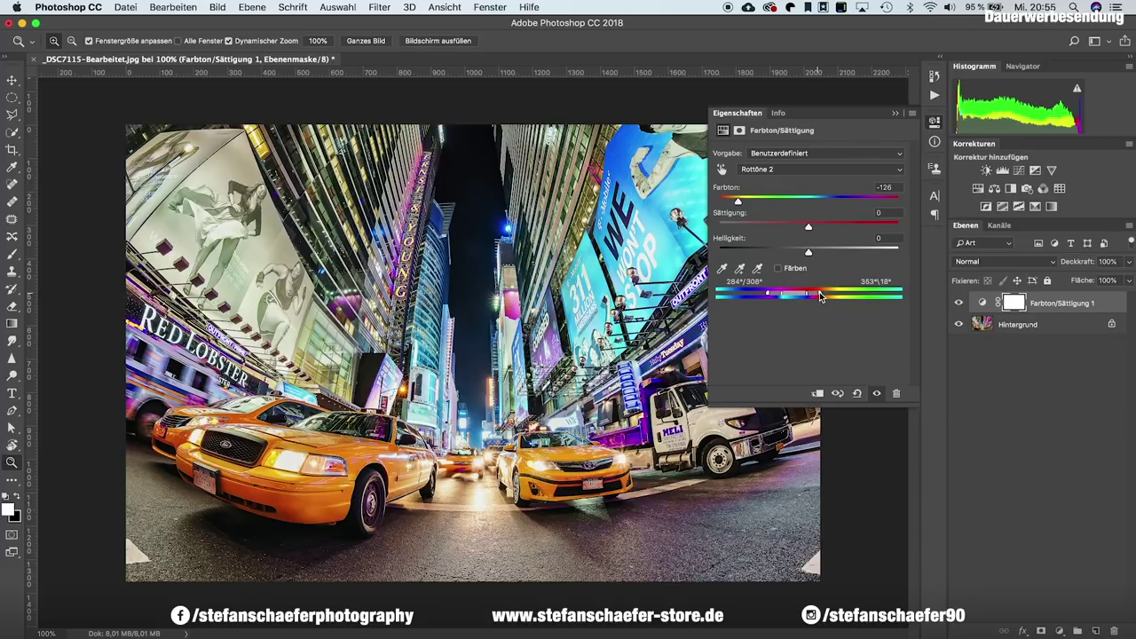
pyautogui.moveTo(821, 297); pyautogui.dragTo(823, 296)
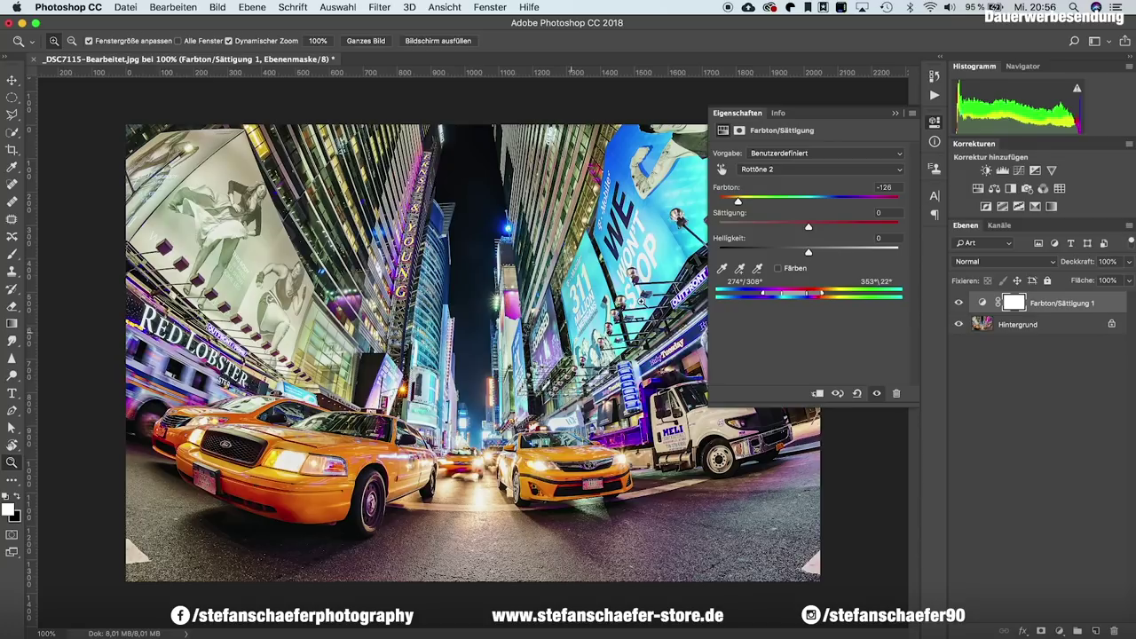
pyautogui.moveTo(739, 202); pyautogui.dragTo(854, 197)
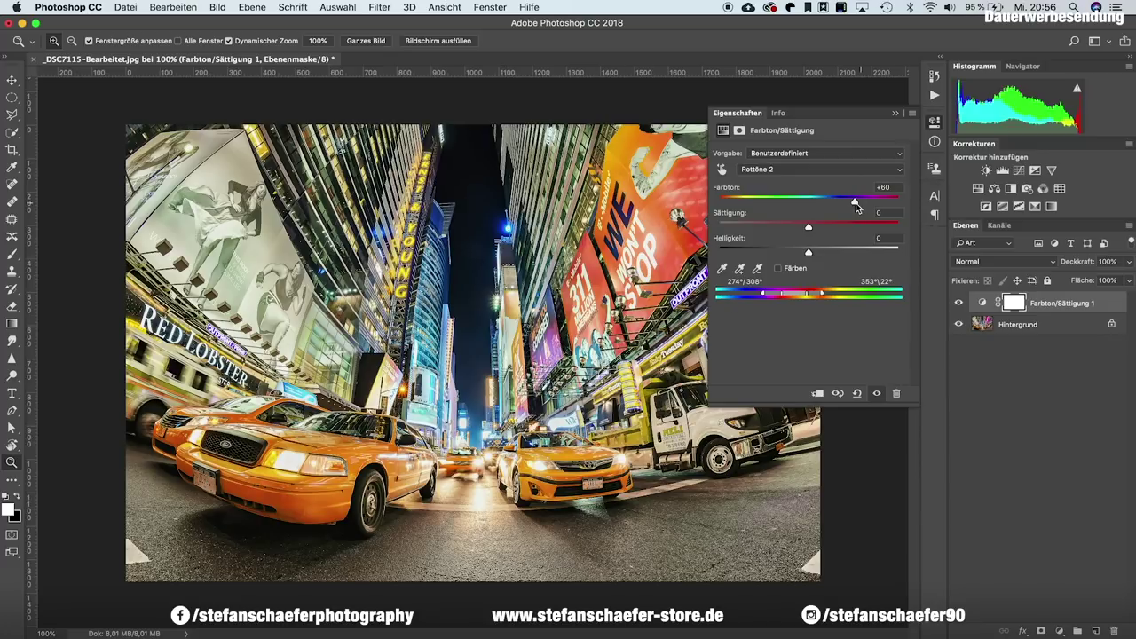
# Fine-tune Farbton to +62, raise Sättigung to +10, and close the adjustment properties.
pyautogui.moveTo(855, 204); pyautogui.dragTo(855, 205)
pyautogui.moveTo(789, 228)
pyautogui.mouseDown()
pyautogui.moveTo(846, 230)
pyautogui.moveTo(801, 230)
pyautogui.moveTo(822, 231)
pyautogui.mouseUp()
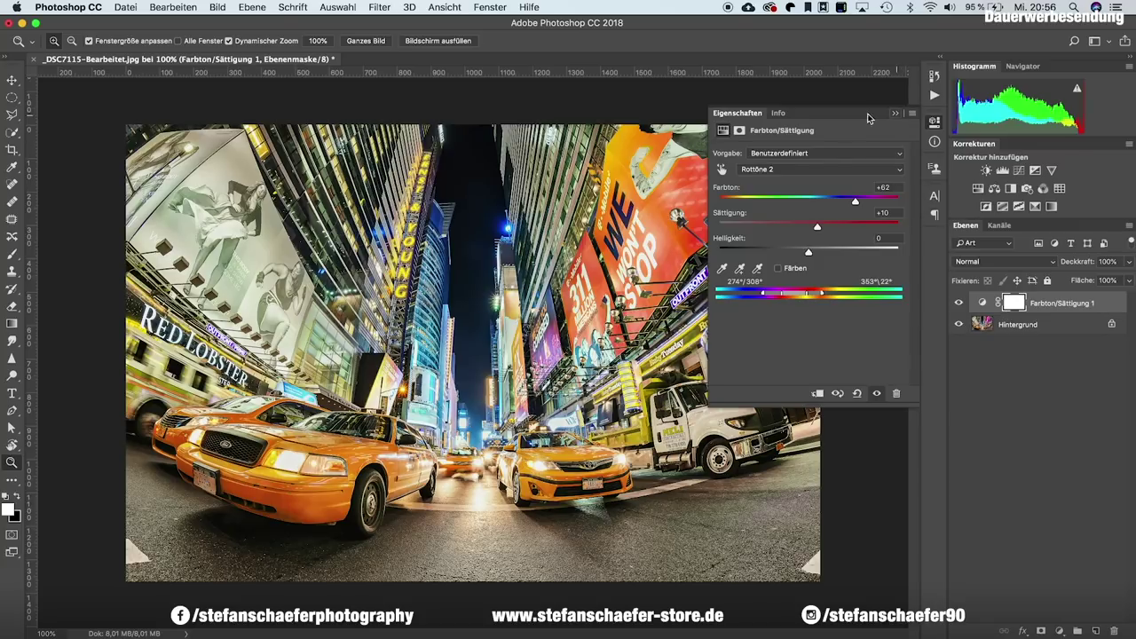
pyautogui.click(893, 115)
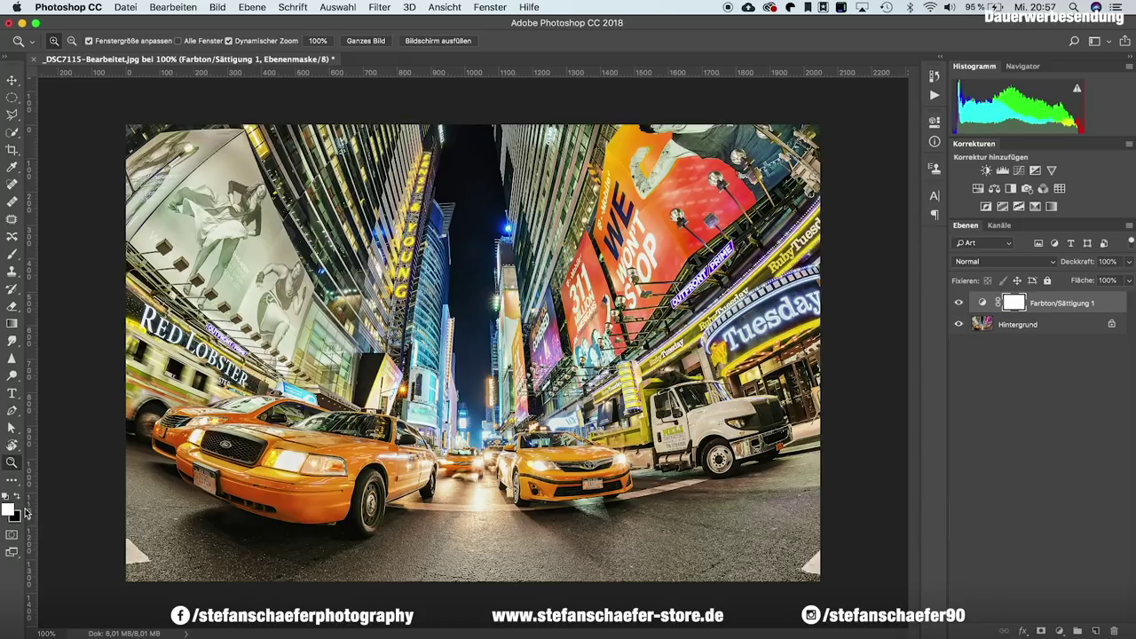
# Fill the Farbton/Sättigung 1 mask with black to hide the recolour, then restore white foreground.
pyautogui.click(19, 501)
pyautogui.click(13, 479)
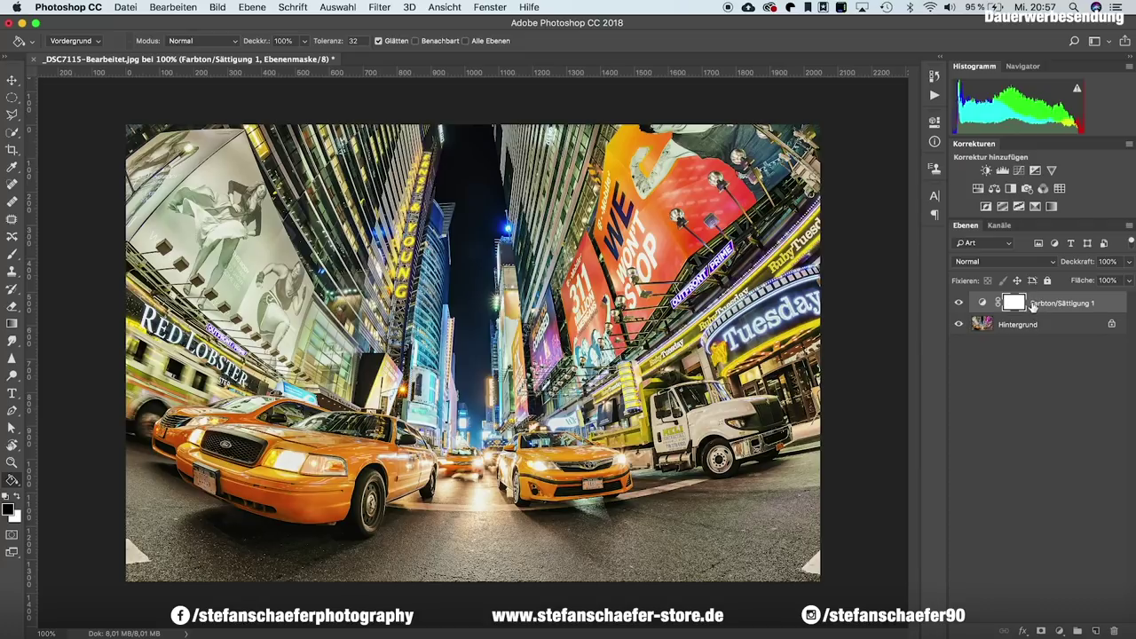
pyautogui.hotkey('ctrl', 'i')
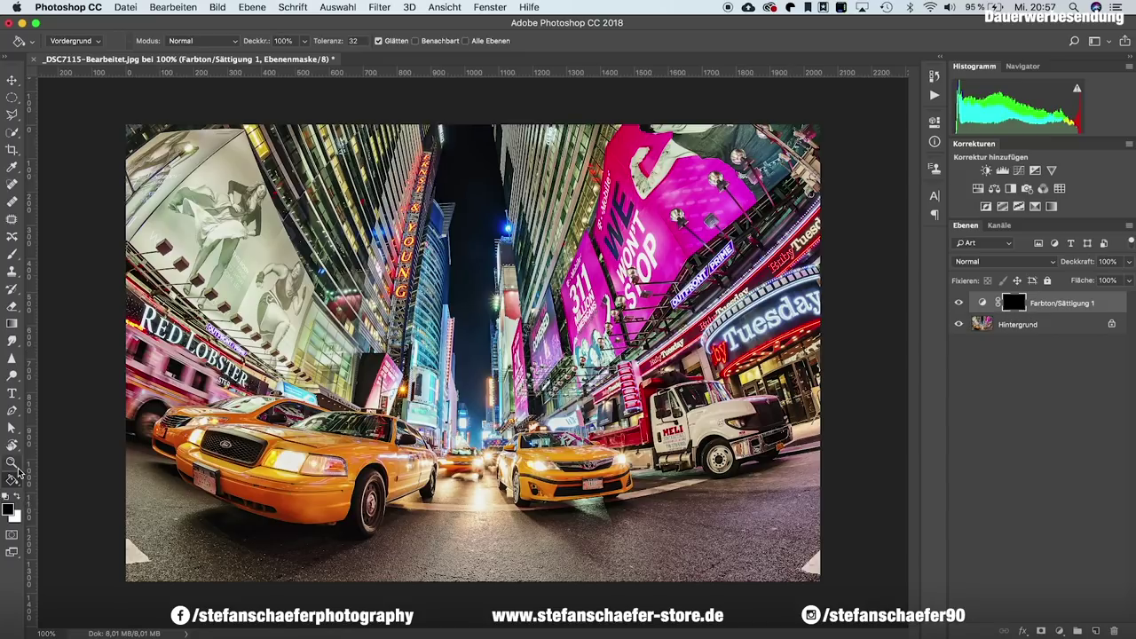
pyautogui.click(18, 499)
pyautogui.click(13, 256)
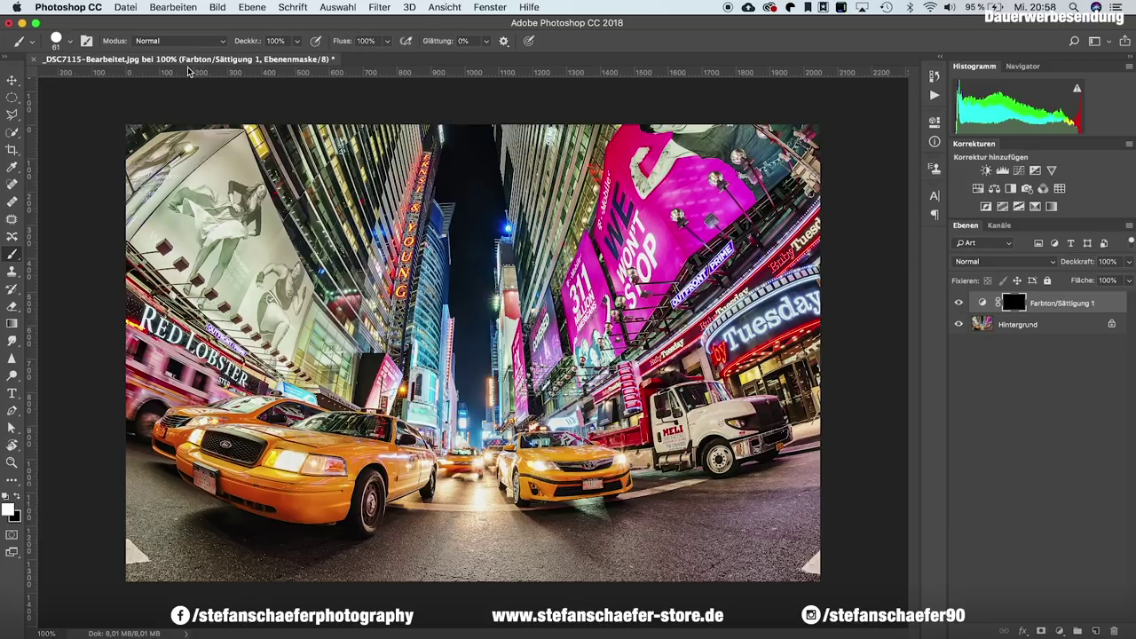
# Set a soft brush of about 99 px with 0% hardness.
pyautogui.click(69, 43)
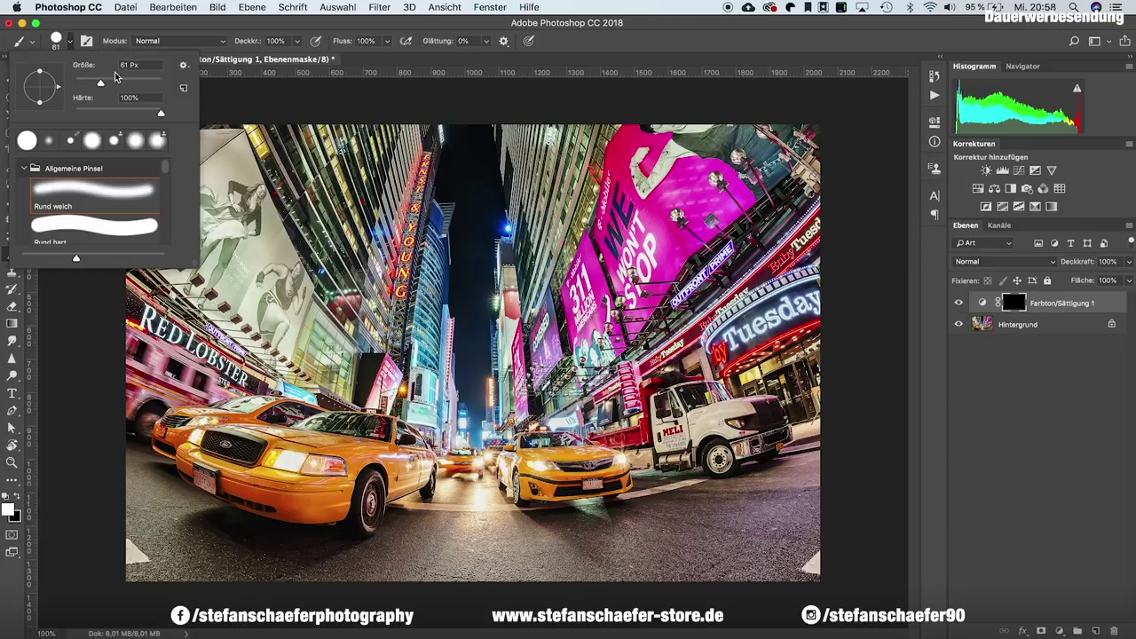
pyautogui.moveTo(104, 81)
pyautogui.mouseDown()
pyautogui.moveTo(135, 81)
pyautogui.moveTo(74, 114)
pyautogui.mouseUp()
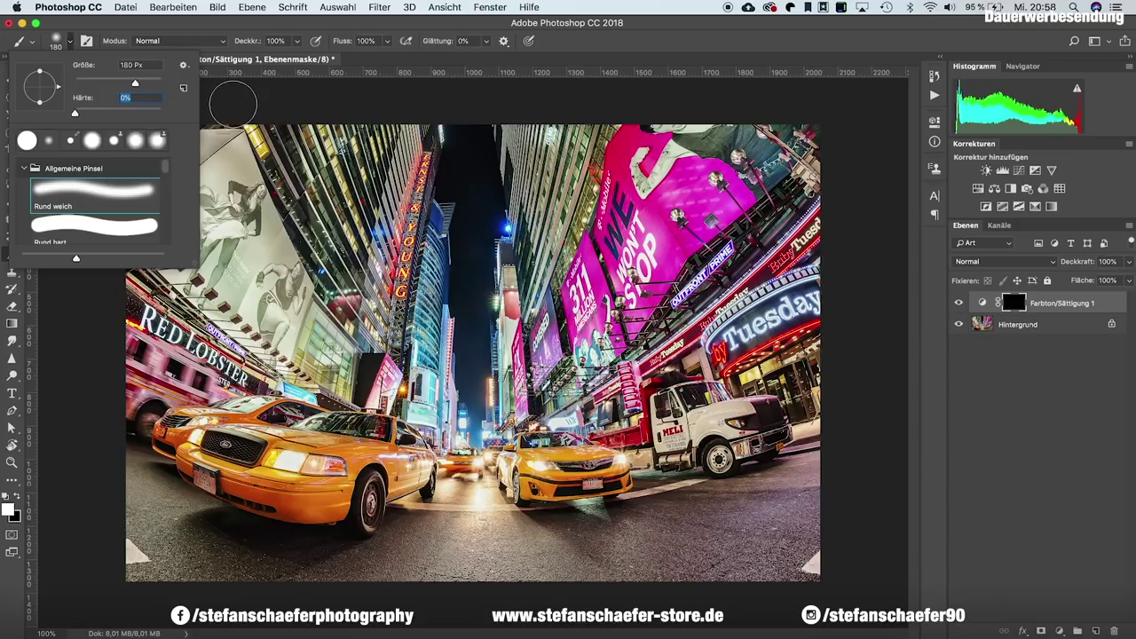
pyautogui.moveTo(134, 83); pyautogui.dragTo(131, 84)
pyautogui.moveTo(124, 84); pyautogui.dragTo(116, 83)
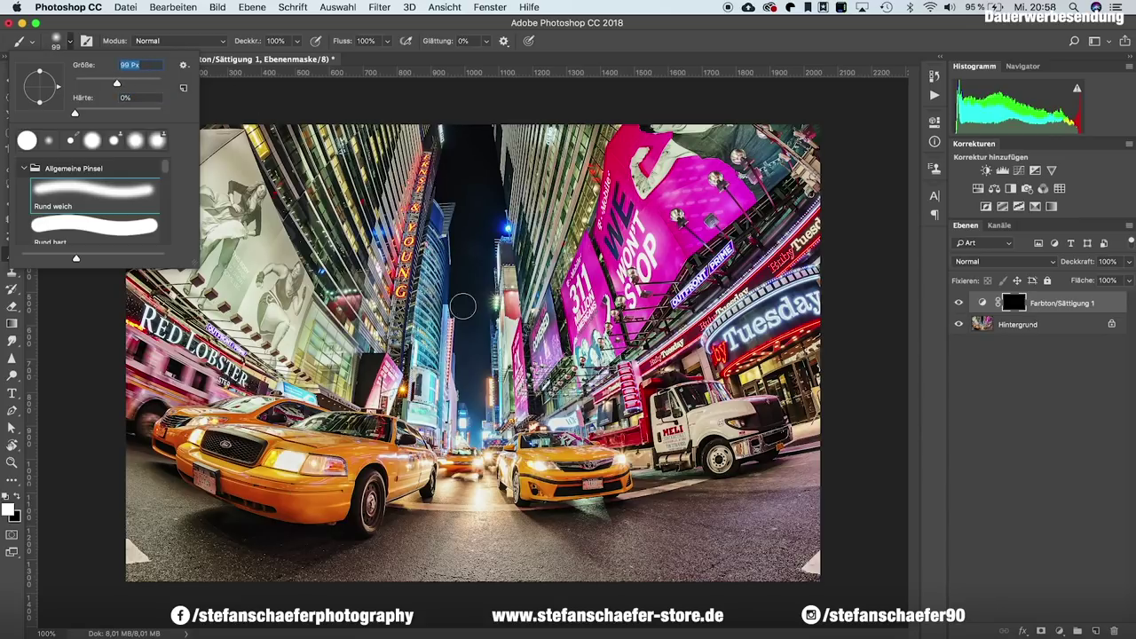
pyautogui.press('Return')
# Paint white on the mask over the large top-right billboard to restore the orange.
pyautogui.moveTo(633, 265); pyautogui.dragTo(689, 240)
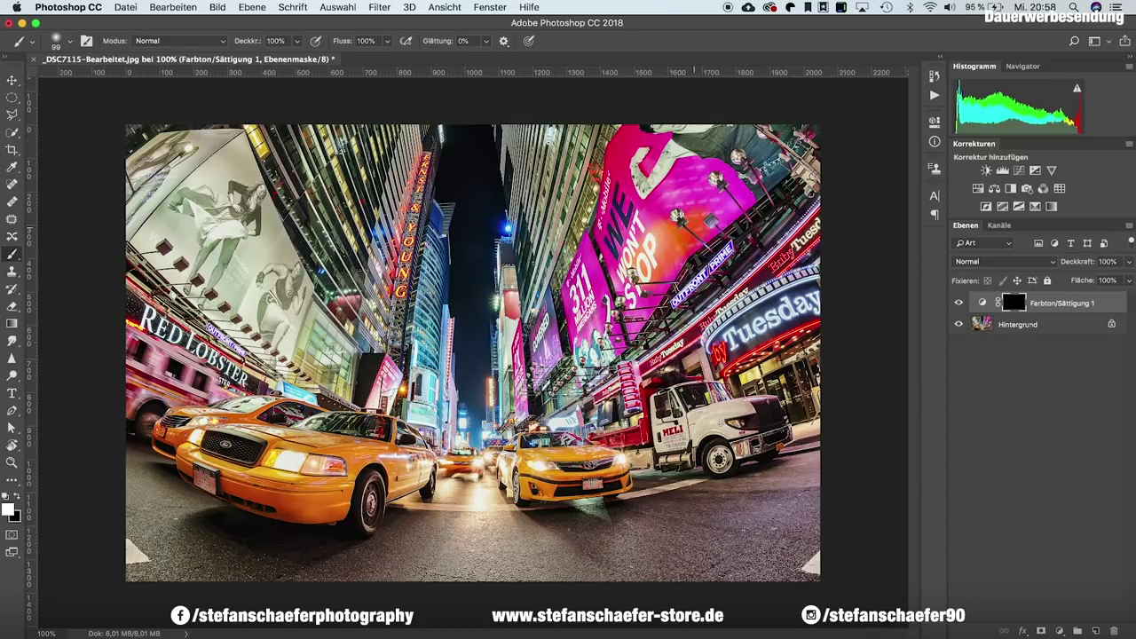
pyautogui.moveTo(691, 238)
pyautogui.mouseDown()
pyautogui.moveTo(737, 201)
pyautogui.moveTo(688, 257)
pyautogui.moveTo(719, 173)
pyautogui.moveTo(675, 196)
pyautogui.moveTo(706, 160)
pyautogui.moveTo(653, 164)
pyautogui.moveTo(648, 124)
pyautogui.moveTo(666, 137)
pyautogui.moveTo(635, 133)
pyautogui.moveTo(621, 150)
pyautogui.moveTo(634, 124)
pyautogui.moveTo(610, 146)
pyautogui.moveTo(593, 245)
pyautogui.moveTo(630, 178)
pyautogui.moveTo(643, 195)
pyautogui.mouseUp()
pyautogui.moveTo(625, 257); pyautogui.dragTo(655, 191)
pyautogui.click(658, 216)
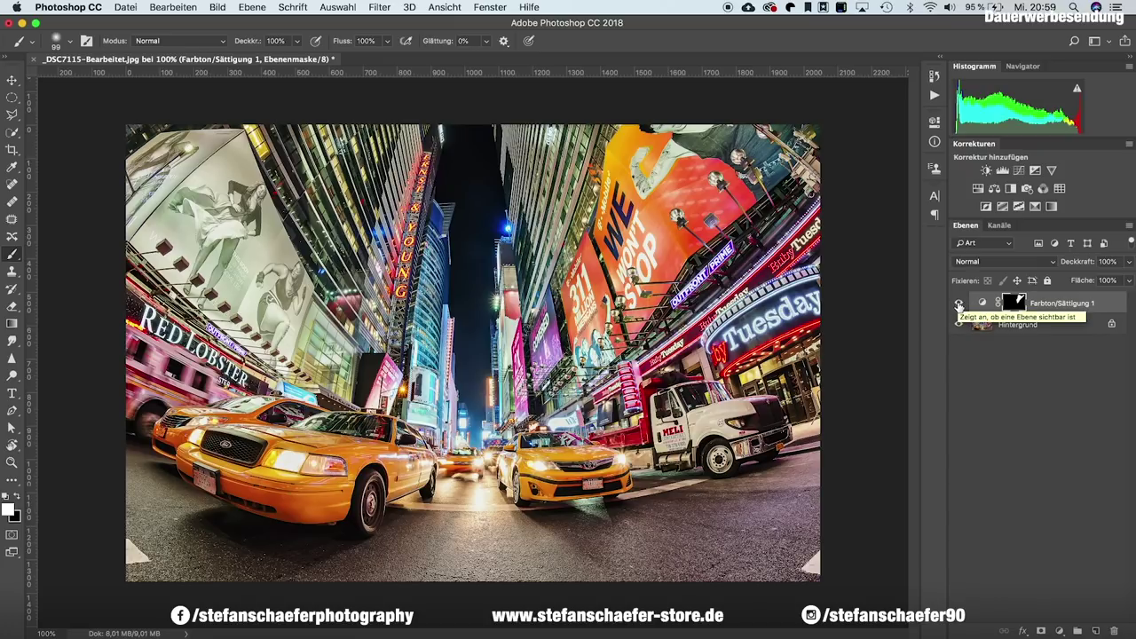
# Toggle Farbton/Sättigung 1 visibility to compare before and after, then reopen its settings.
pyautogui.click(959, 303)
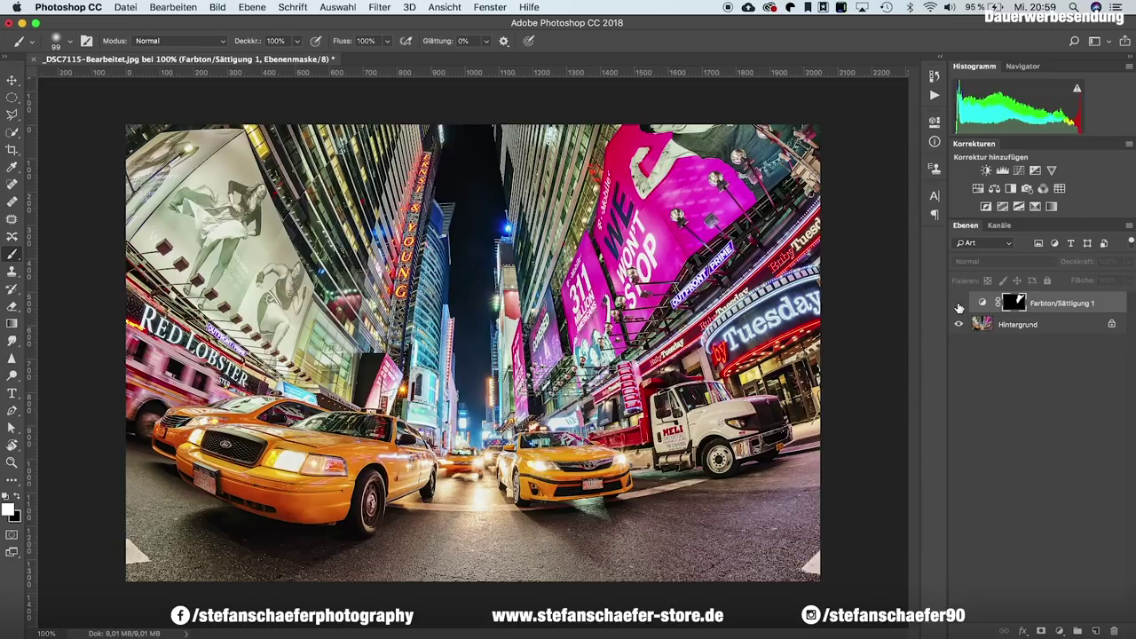
pyautogui.click(959, 304)
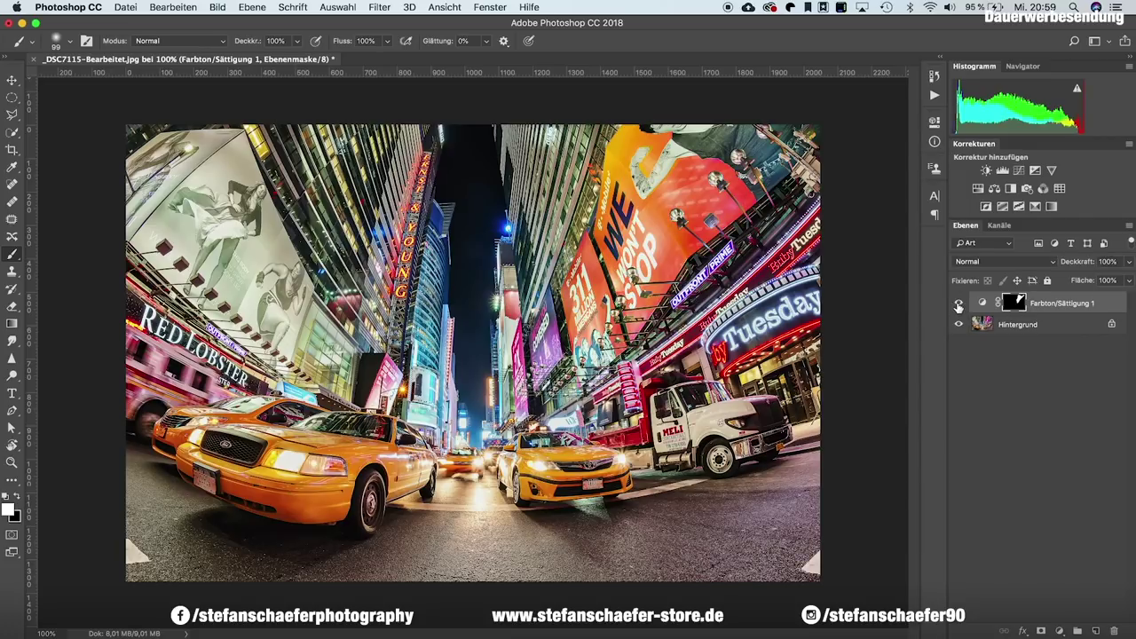
pyautogui.click(958, 305)
pyautogui.click(959, 305)
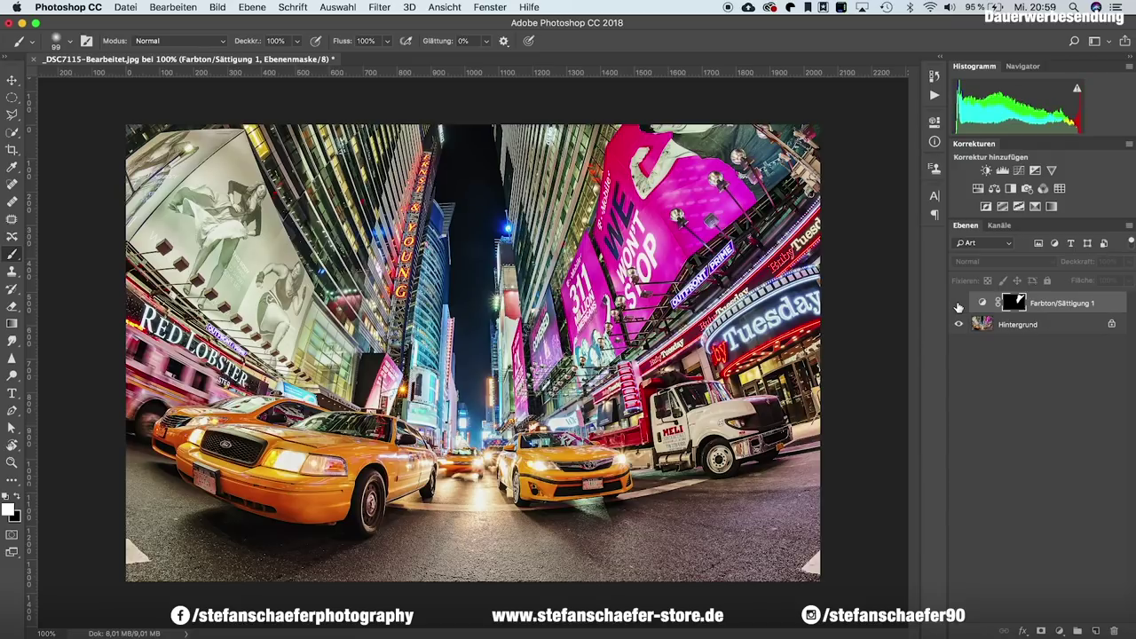
pyautogui.click(958, 305)
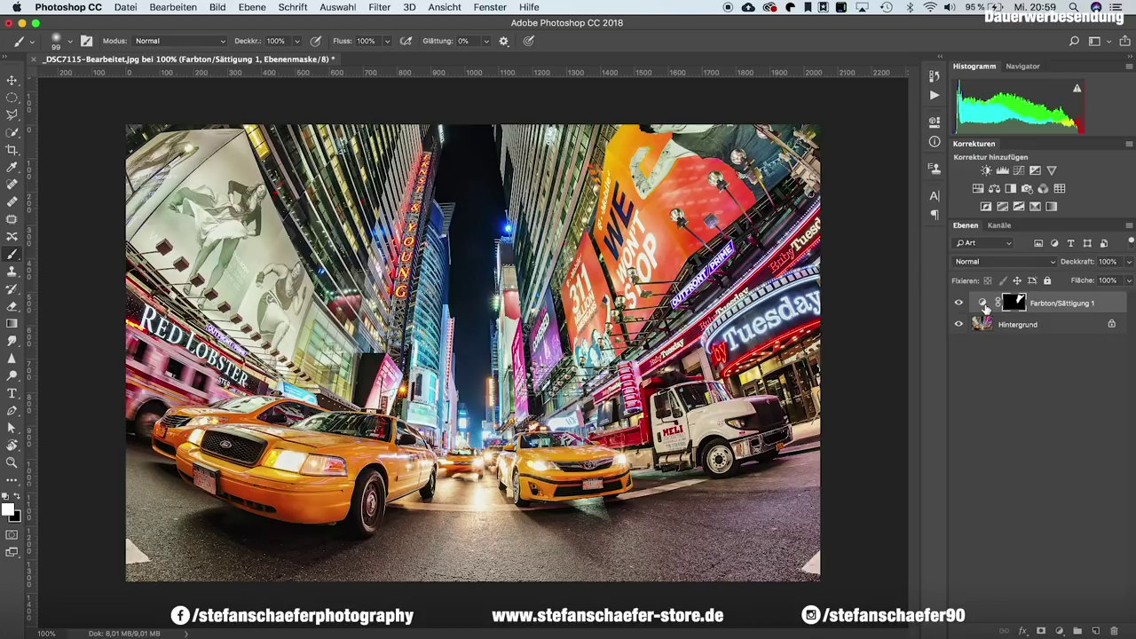
pyautogui.doubleClick(984, 303)
pyautogui.click(779, 168)
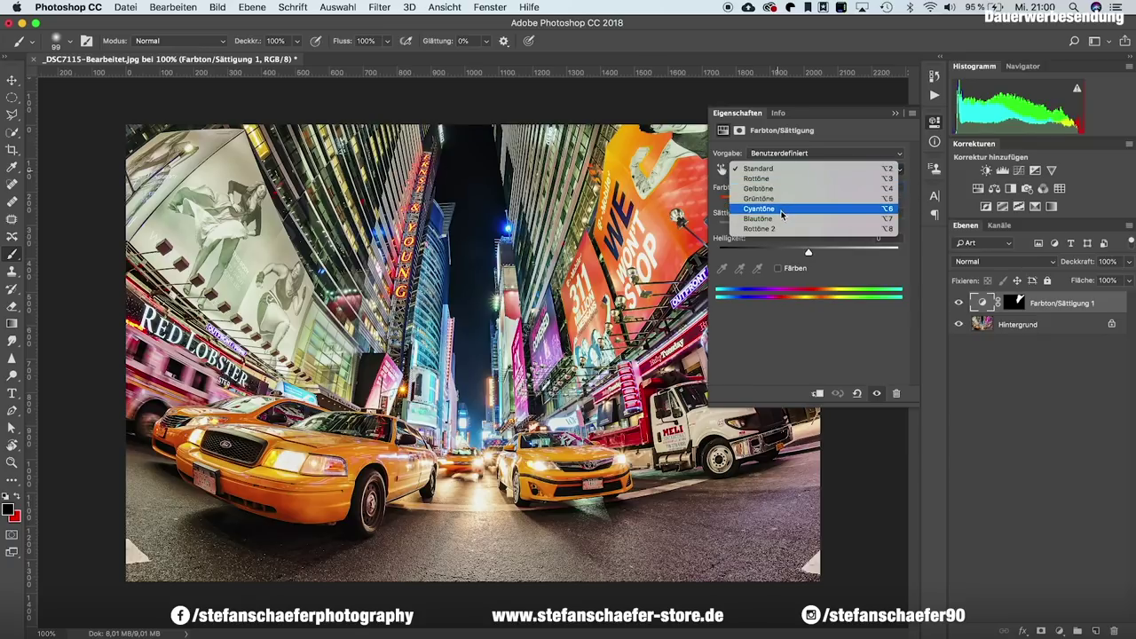
# Shift the Cyantöne hue in Farbton/Sättigung 1 to about -32.
pyautogui.click(782, 213)
pyautogui.moveTo(810, 204)
pyautogui.mouseDown()
pyautogui.moveTo(761, 203)
pyautogui.moveTo(878, 205)
pyautogui.mouseUp()
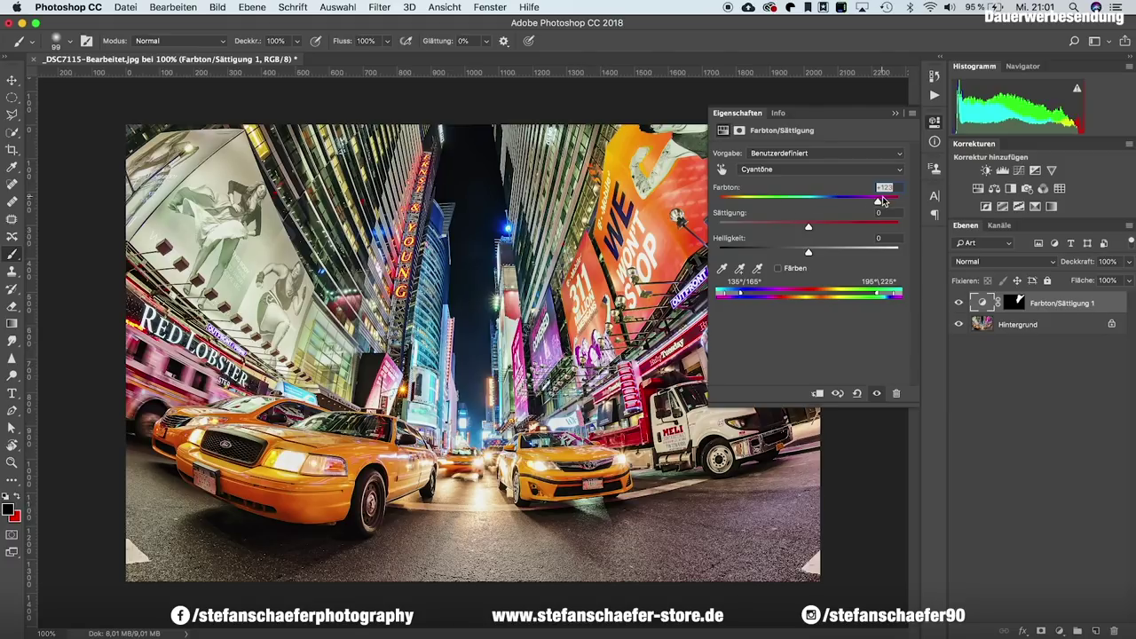
pyautogui.moveTo(879, 203)
pyautogui.mouseDown()
pyautogui.moveTo(755, 205)
pyautogui.moveTo(830, 209)
pyautogui.moveTo(787, 204)
pyautogui.mouseUp()
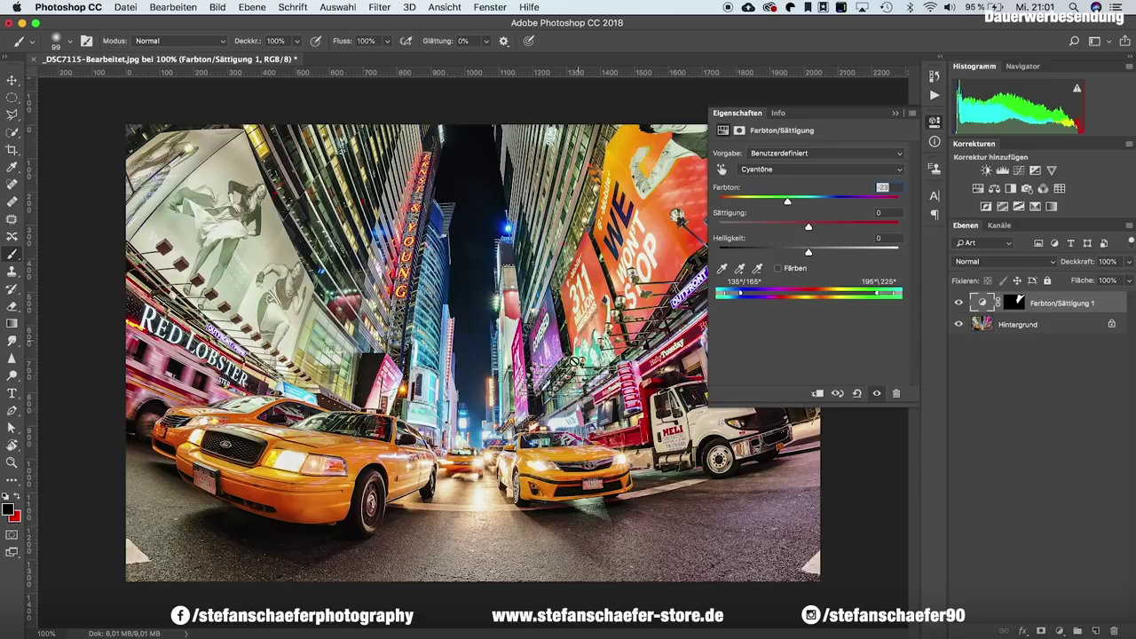
# Add a second Hue/Saturation layer on Blautöne with negative hue, Sättigung +47, Helligkeit +32.
pyautogui.click(979, 189)
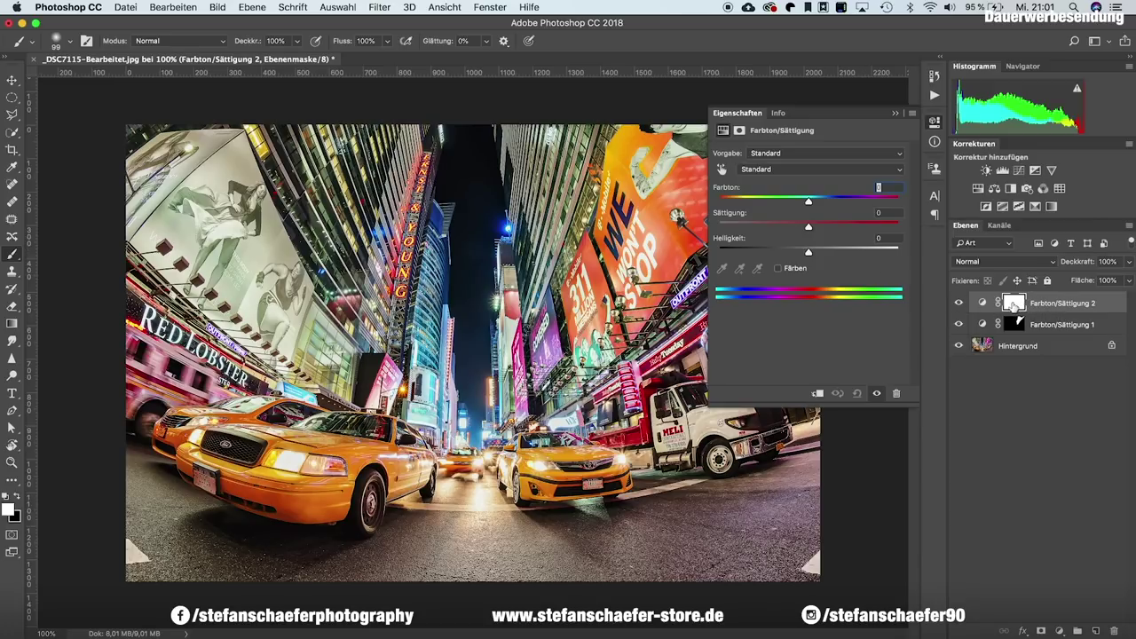
pyautogui.click(756, 169)
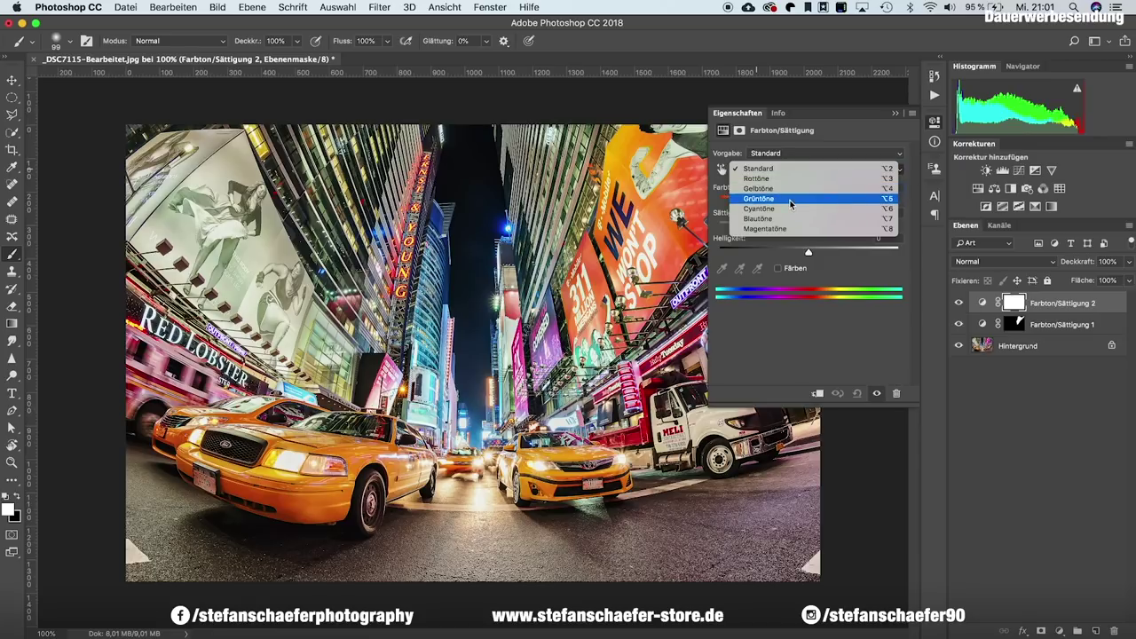
pyautogui.click(788, 219)
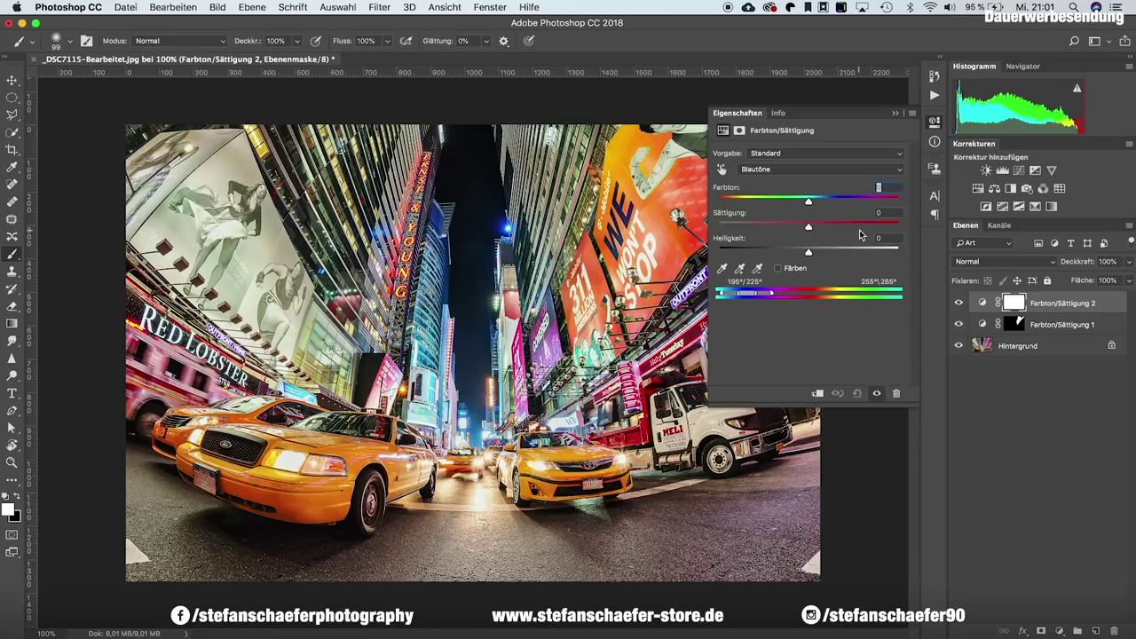
pyautogui.moveTo(808, 201)
pyautogui.mouseDown()
pyautogui.moveTo(760, 203)
pyautogui.moveTo(822, 204)
pyautogui.moveTo(750, 204)
pyautogui.moveTo(847, 206)
pyautogui.moveTo(763, 206)
pyautogui.moveTo(787, 206)
pyautogui.mouseUp()
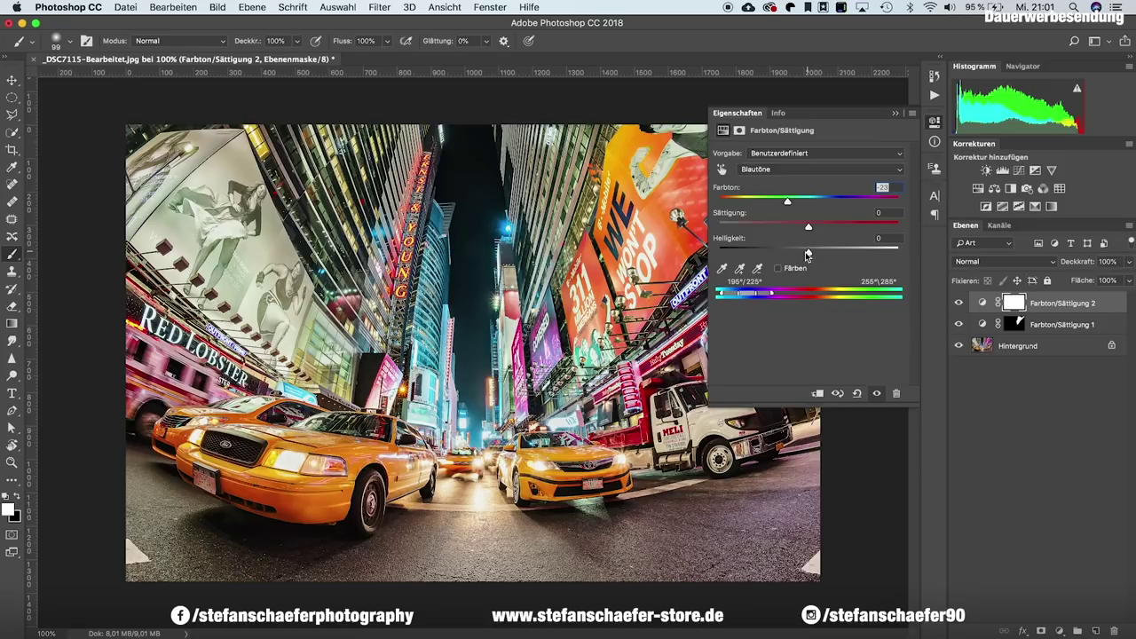
pyautogui.moveTo(808, 251); pyautogui.dragTo(796, 255)
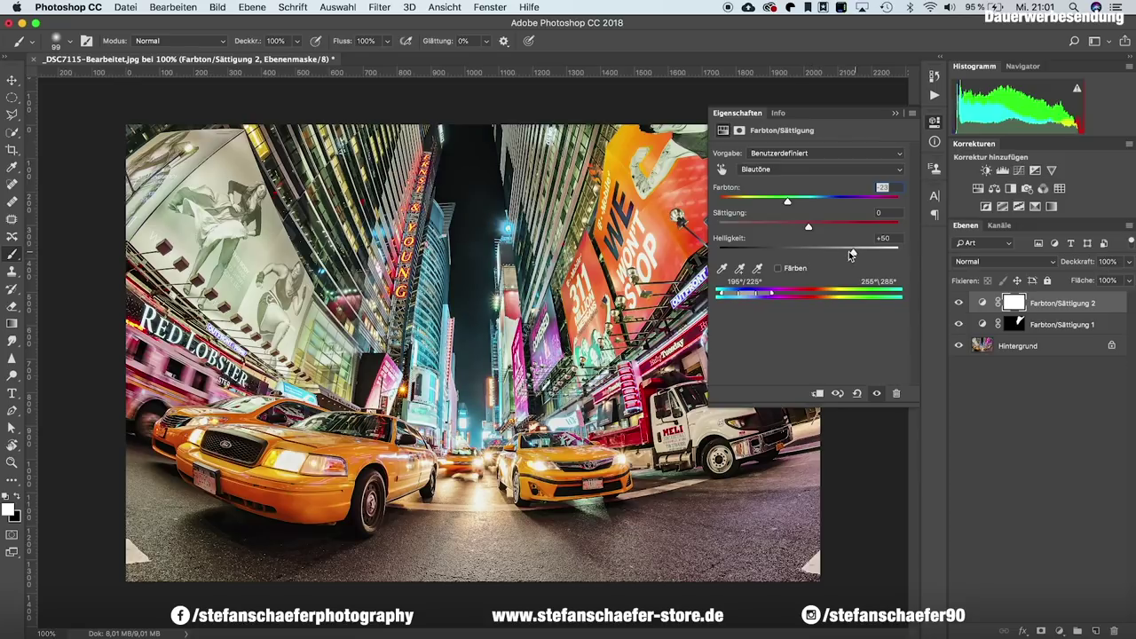
pyautogui.moveTo(795, 254)
pyautogui.mouseDown()
pyautogui.moveTo(776, 255)
pyautogui.moveTo(860, 254)
pyautogui.moveTo(853, 274)
pyautogui.moveTo(808, 229)
pyautogui.moveTo(851, 227)
pyautogui.mouseUp()
pyautogui.moveTo(788, 203)
pyautogui.mouseDown()
pyautogui.moveTo(759, 204)
pyautogui.moveTo(768, 203)
pyautogui.mouseUp()
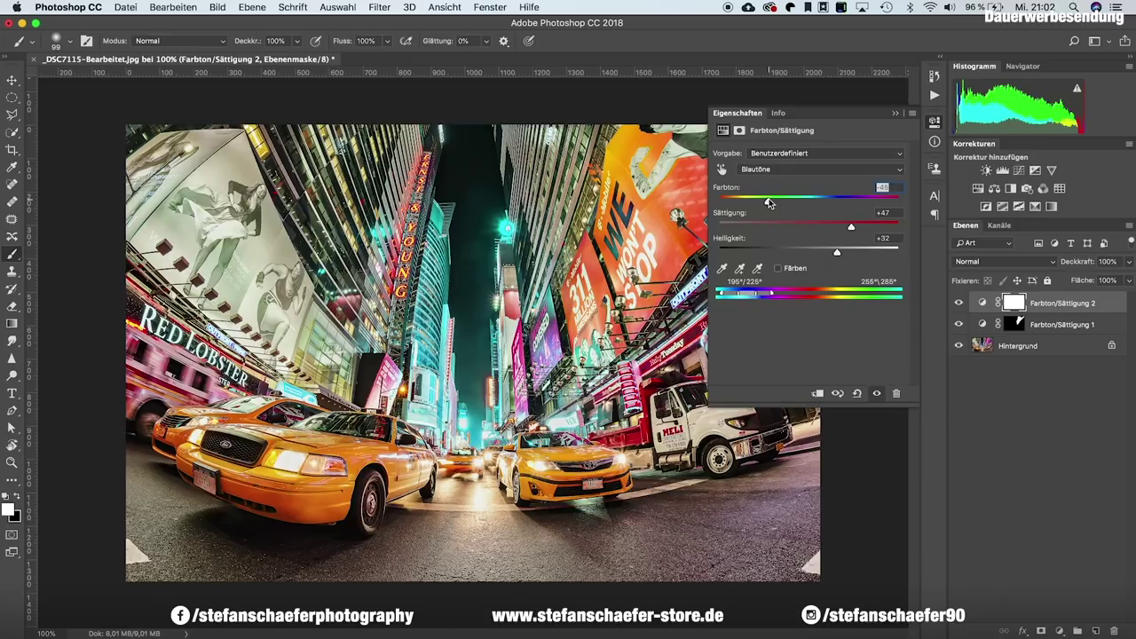
# Preview the Sepia, Cyanotypie, Sättigung erhöhen and Sättigung stärker erhöhen presets.
pyautogui.click(803, 155)
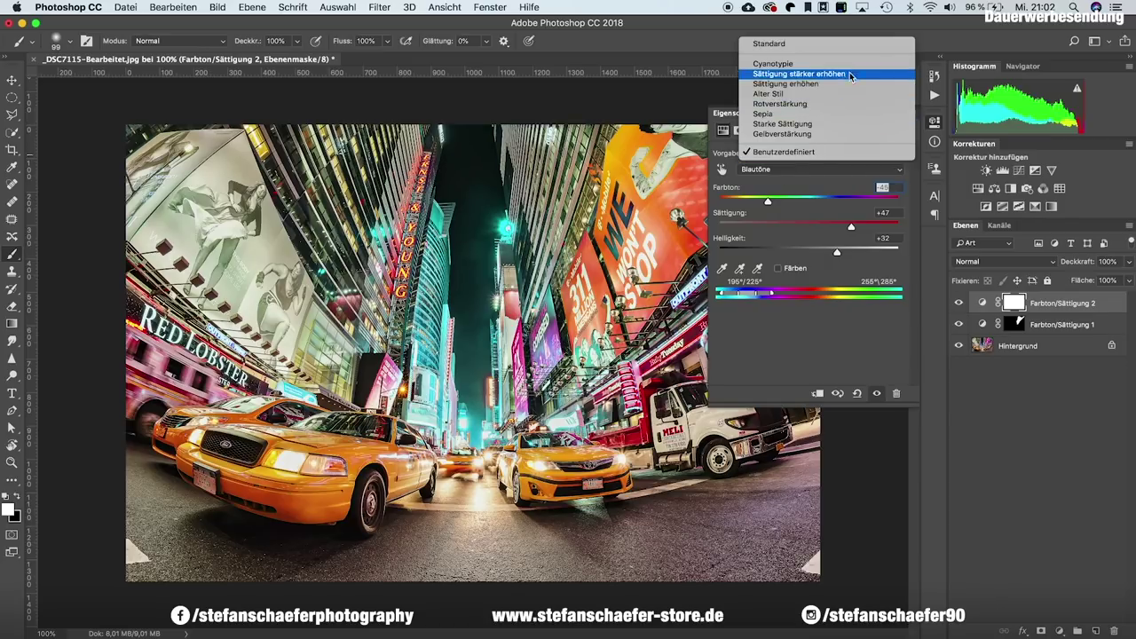
pyautogui.click(828, 116)
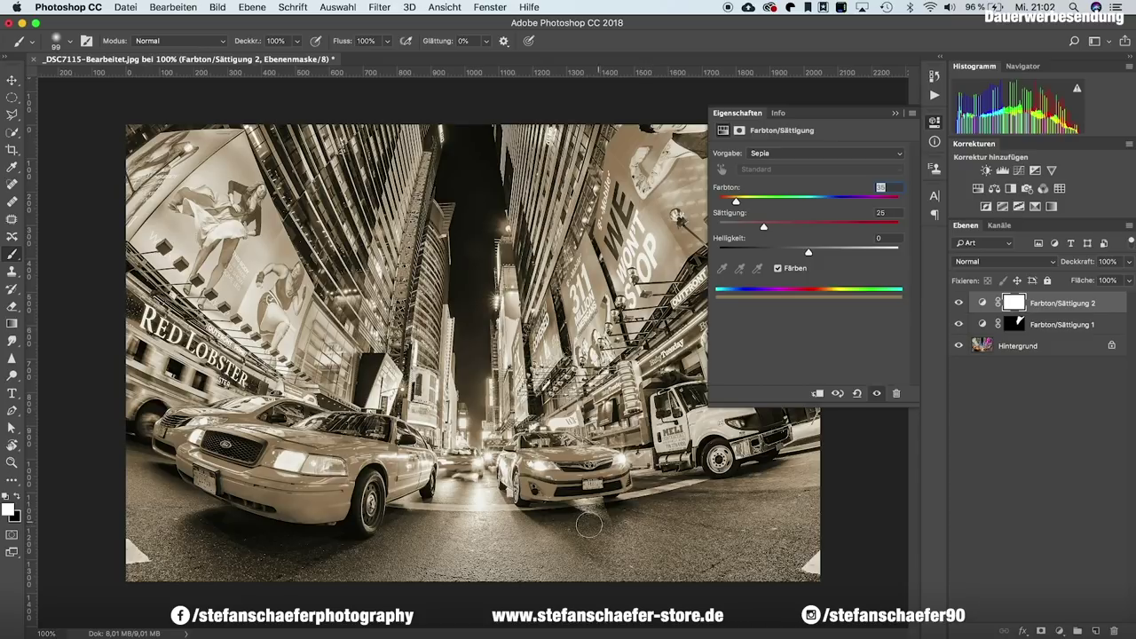
pyautogui.click(797, 154)
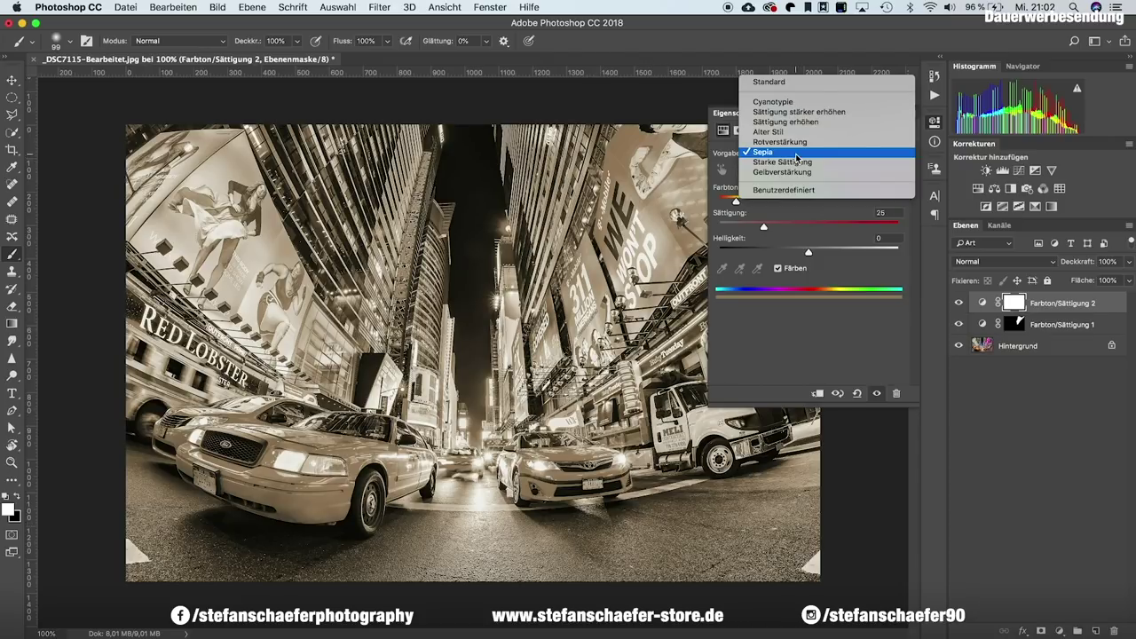
pyautogui.click(816, 103)
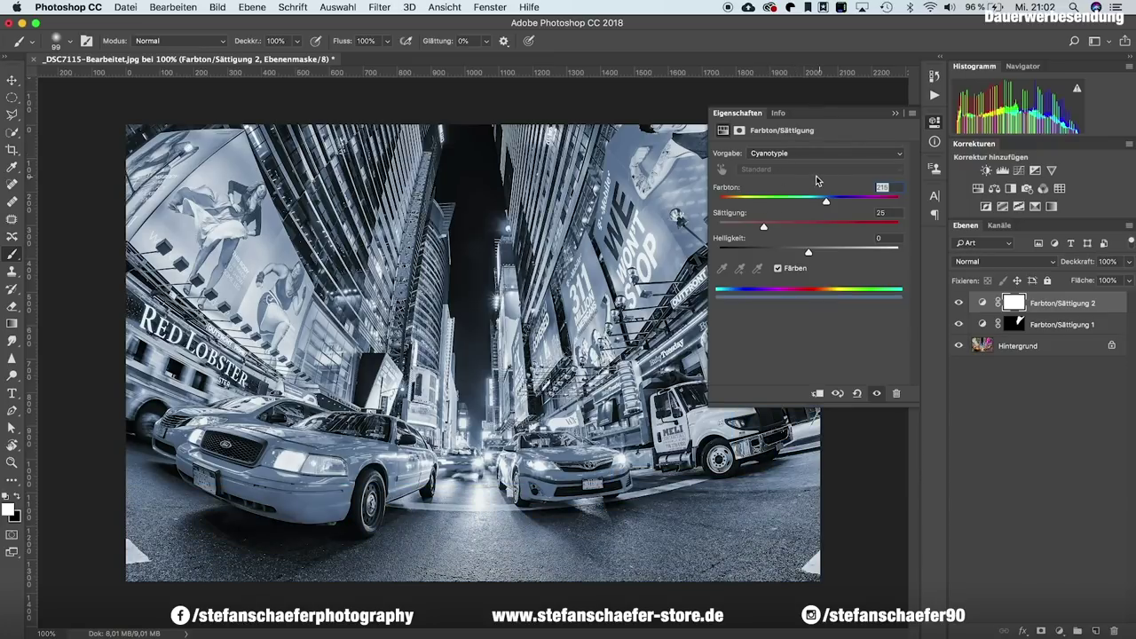
pyautogui.click(809, 157)
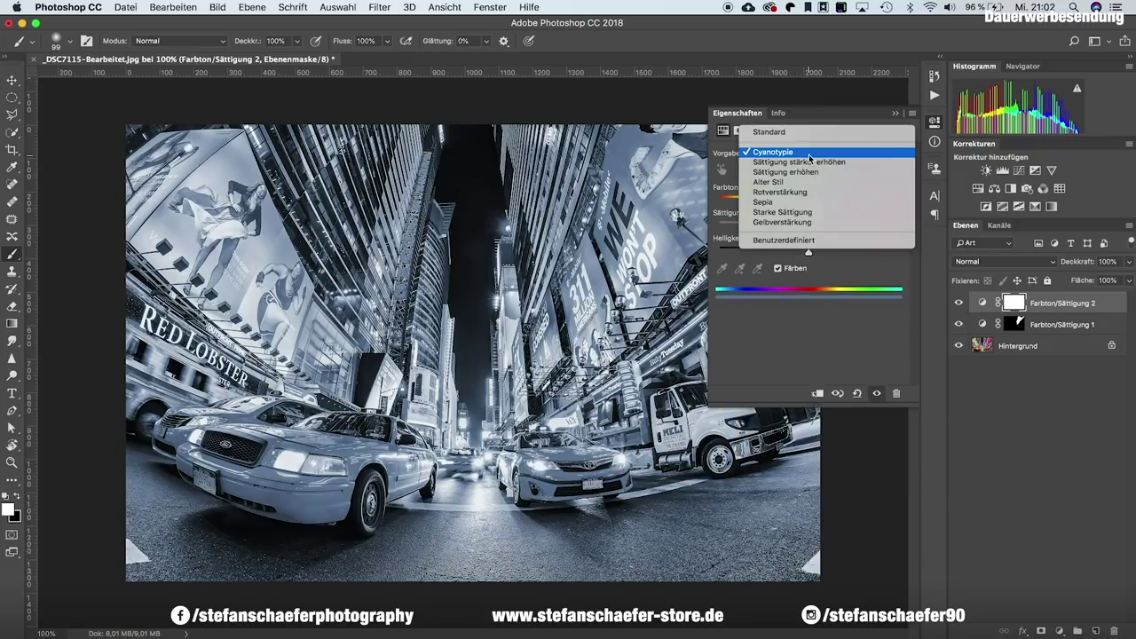
pyautogui.click(833, 173)
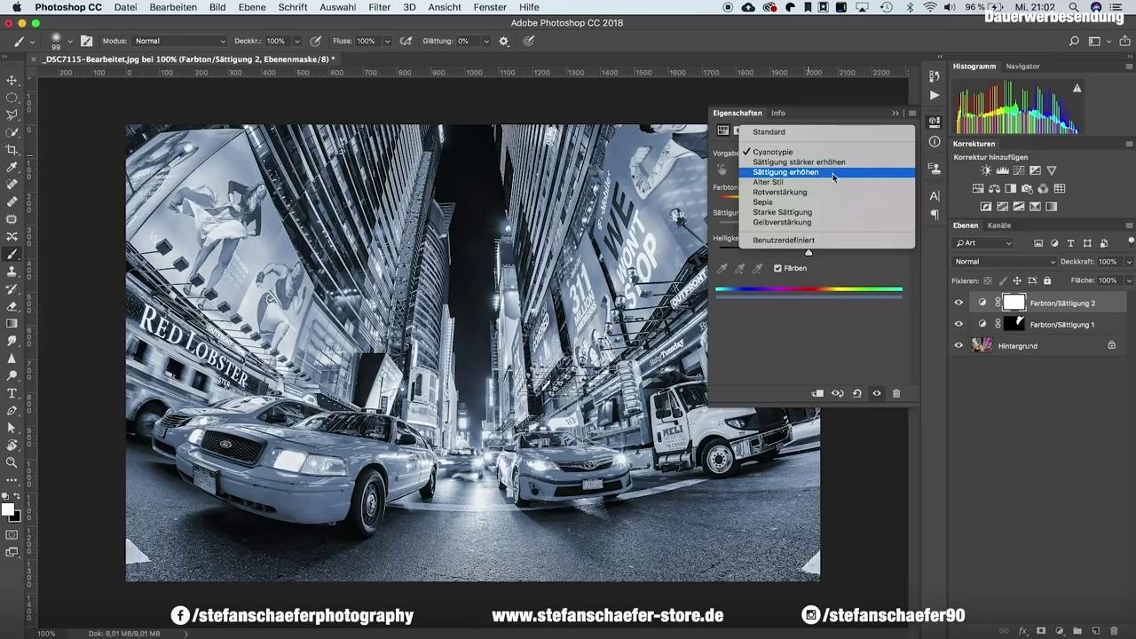
pyautogui.click(808, 155)
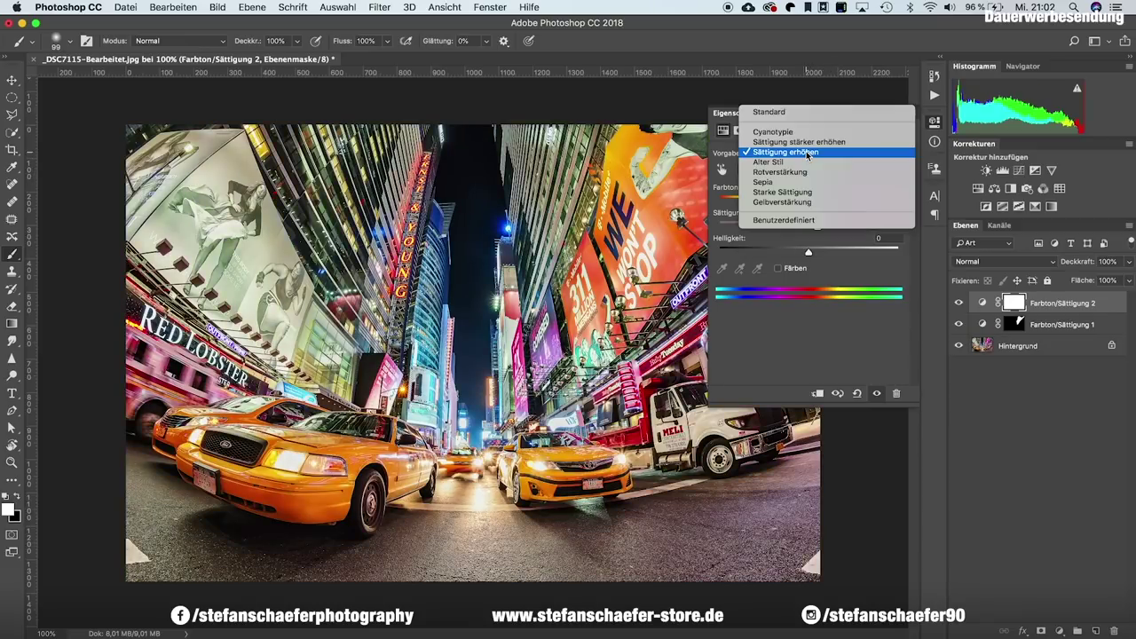
pyautogui.click(810, 142)
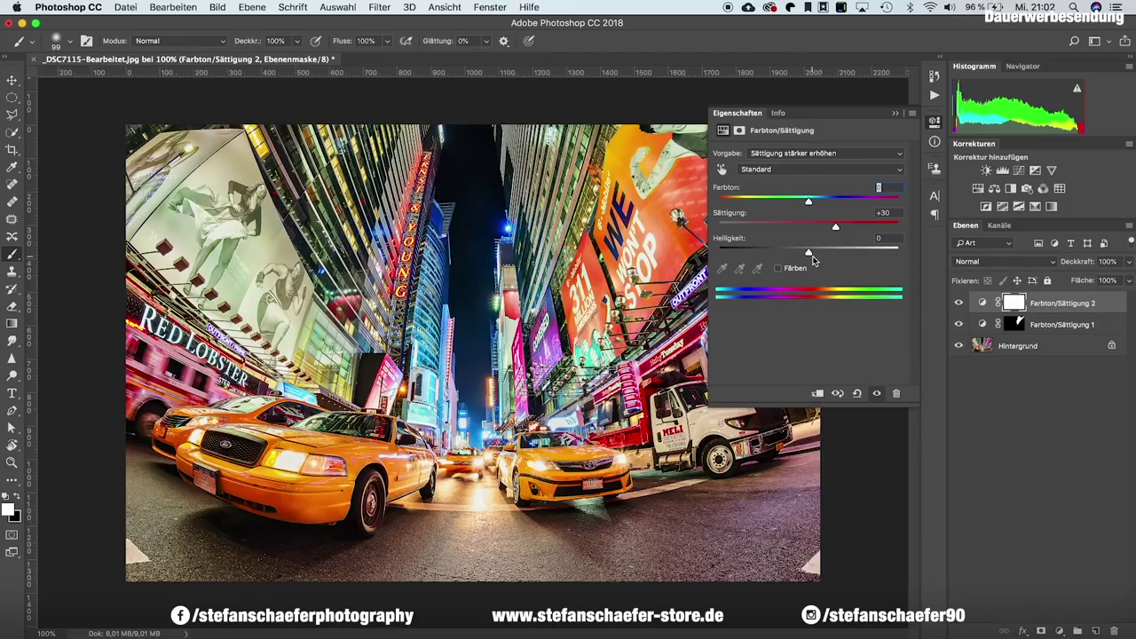
# Reset Farbton/Sättigung 2 to the Standard preset with all sliders at 0.
pyautogui.click(779, 154)
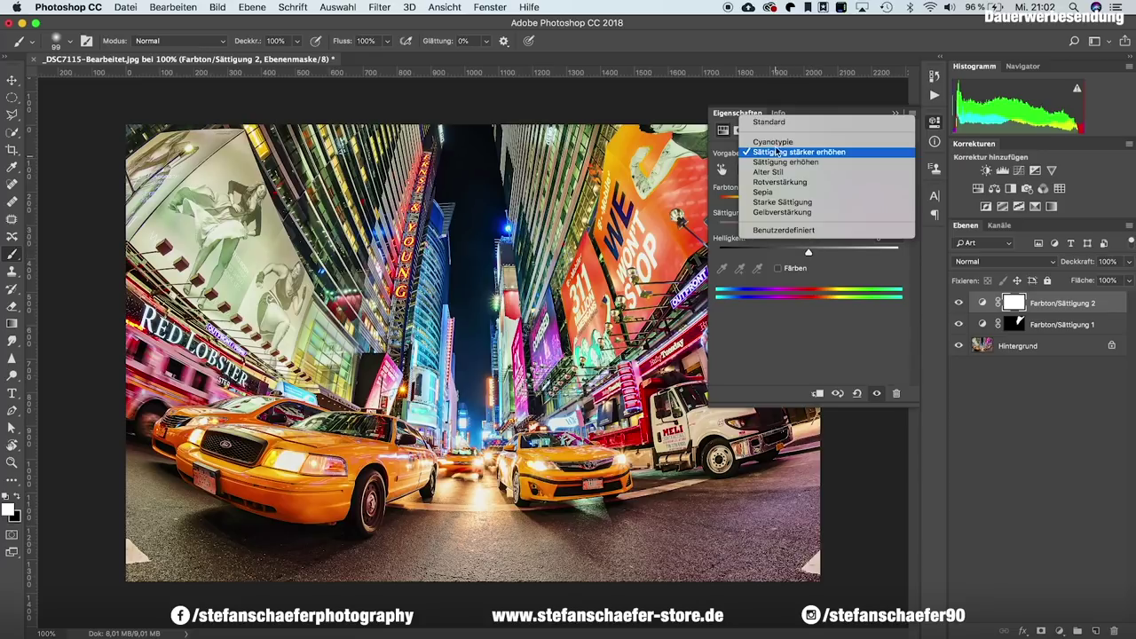
pyautogui.click(779, 121)
pyautogui.click(770, 170)
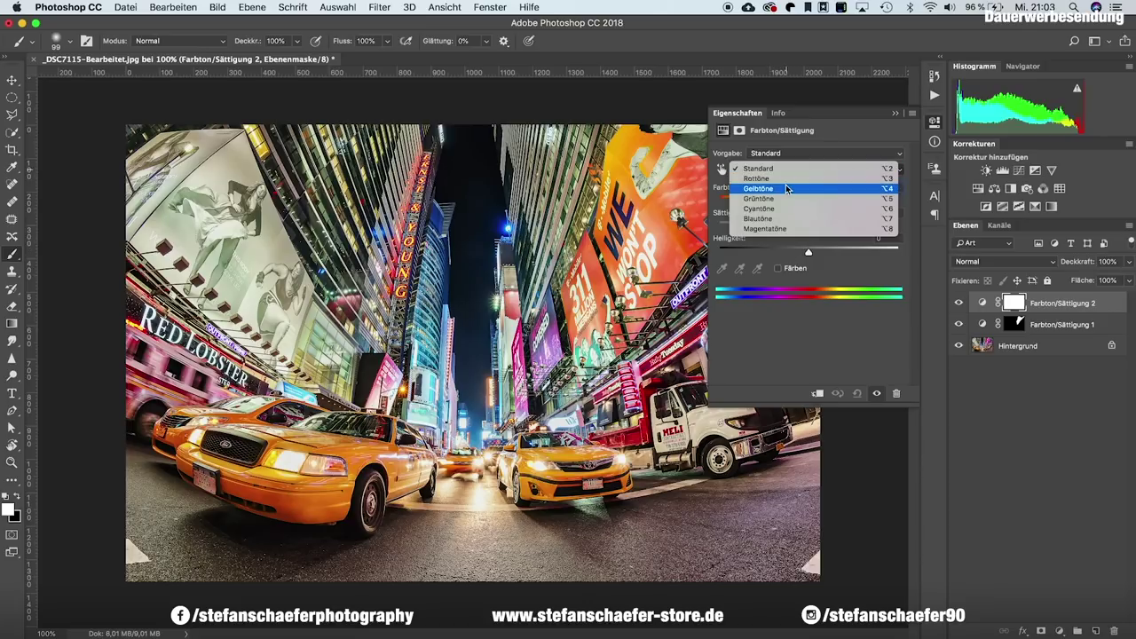
# Shift the Gelbtöne hue left to turn the taxis red, then enable Färben.
pyautogui.click(772, 188)
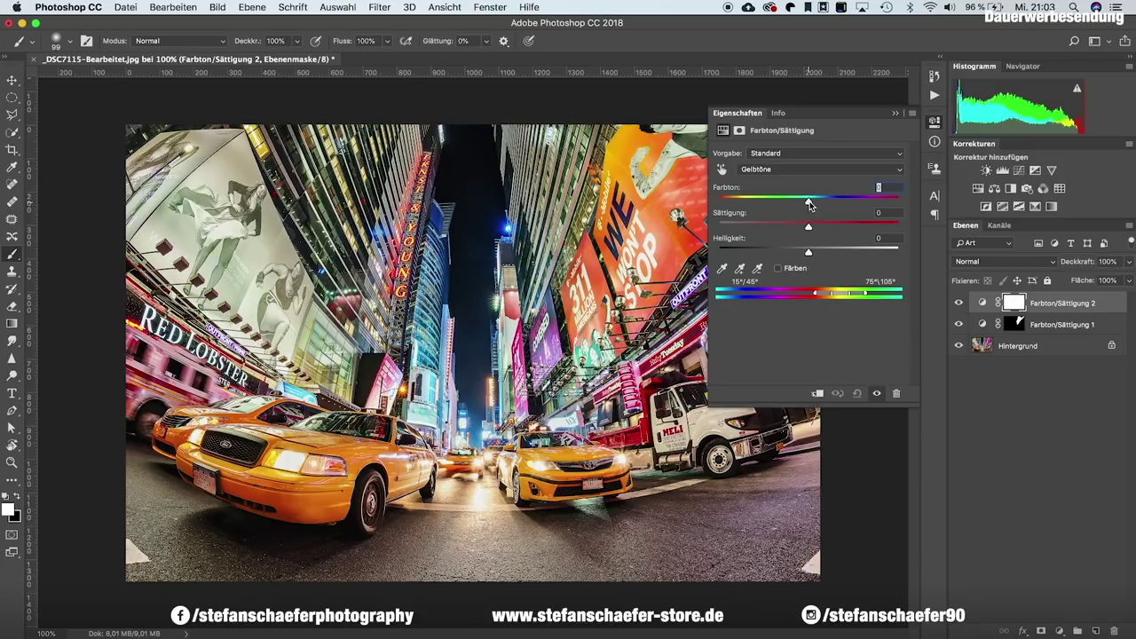
pyautogui.moveTo(809, 203); pyautogui.dragTo(782, 203)
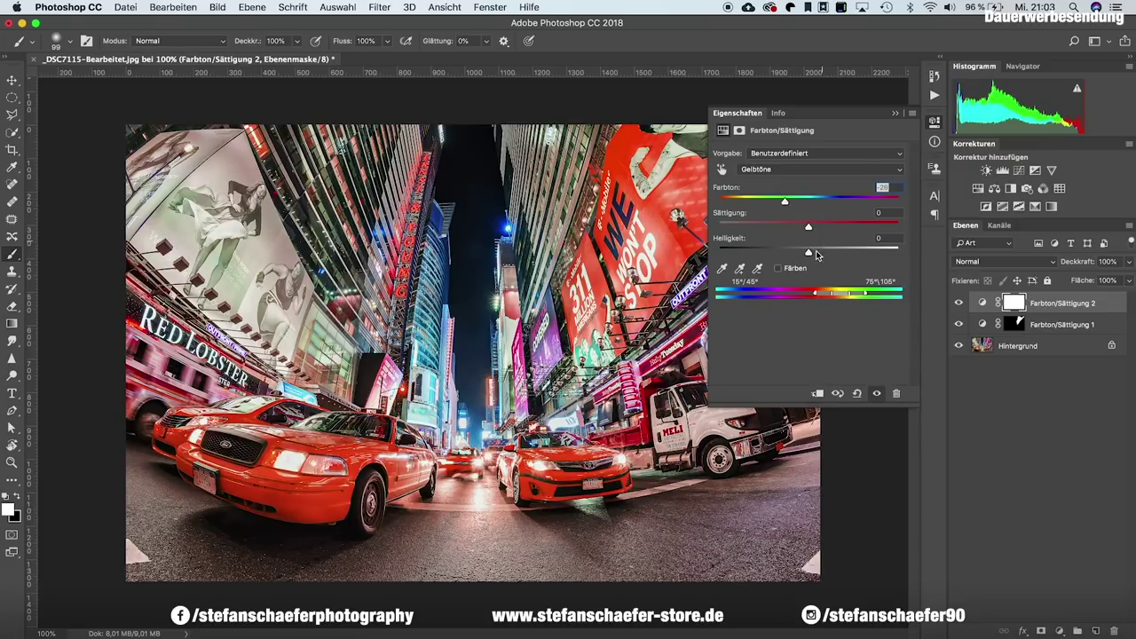
pyautogui.click(792, 271)
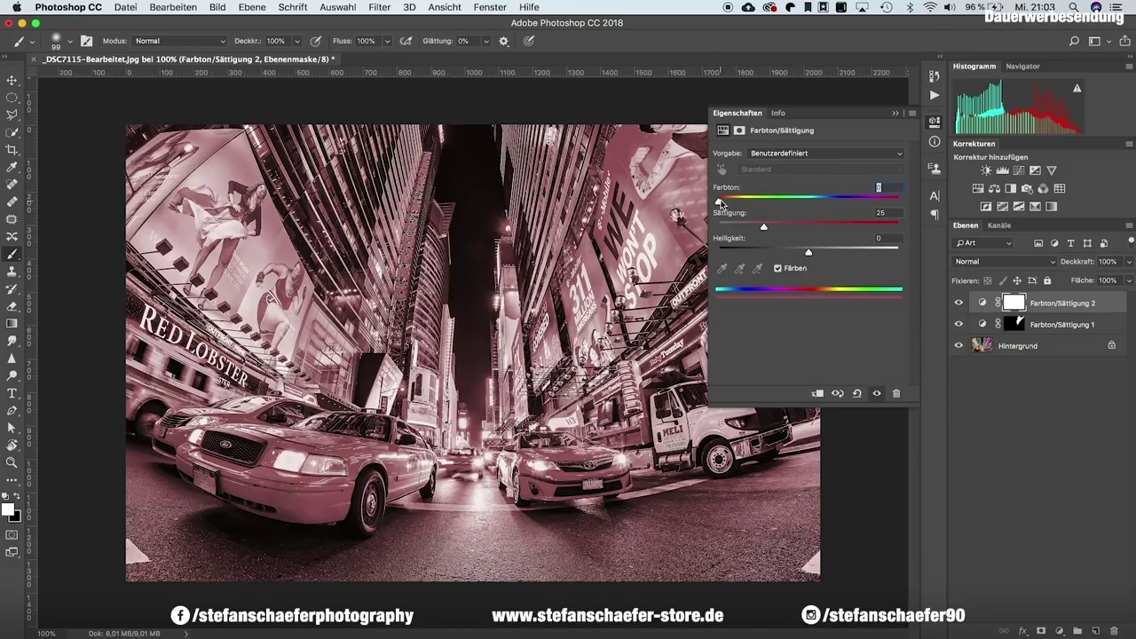
# Try different Colorize hues (107, 202), settling on a green hue of 160.
pyautogui.moveTo(719, 202)
pyautogui.mouseDown()
pyautogui.moveTo(836, 203)
pyautogui.moveTo(726, 226)
pyautogui.moveTo(846, 206)
pyautogui.moveTo(806, 205)
pyautogui.mouseUp()
pyautogui.write('107')
pyautogui.press('Return')
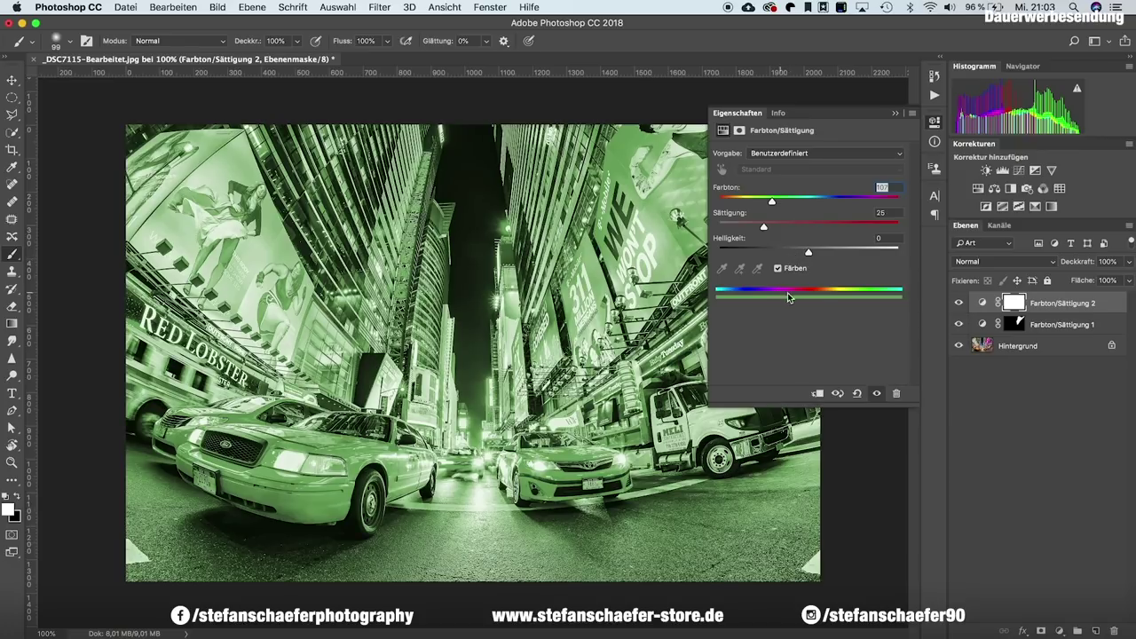
pyautogui.write('202')
pyautogui.press('Return')
pyautogui.moveTo(844, 203)
pyautogui.mouseDown()
pyautogui.moveTo(798, 203)
pyautogui.moveTo(831, 227)
pyautogui.mouseUp()
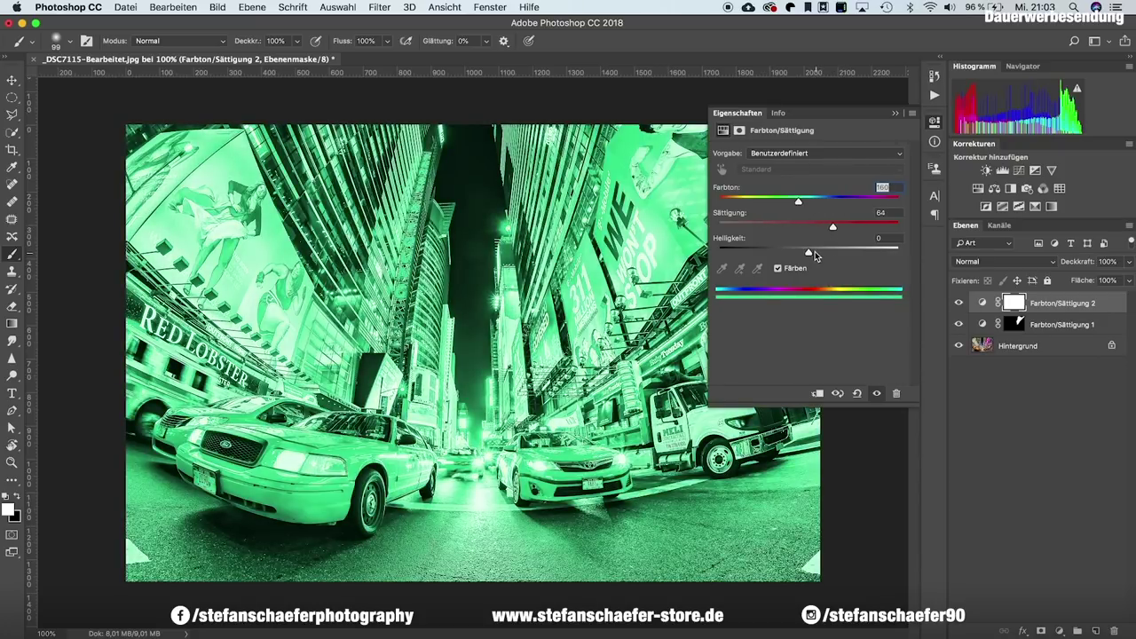
# Darken the tinted image's Helligkeit, then untick Färben to restore full colour.
pyautogui.click(842, 253)
pyautogui.moveTo(842, 253); pyautogui.dragTo(788, 254)
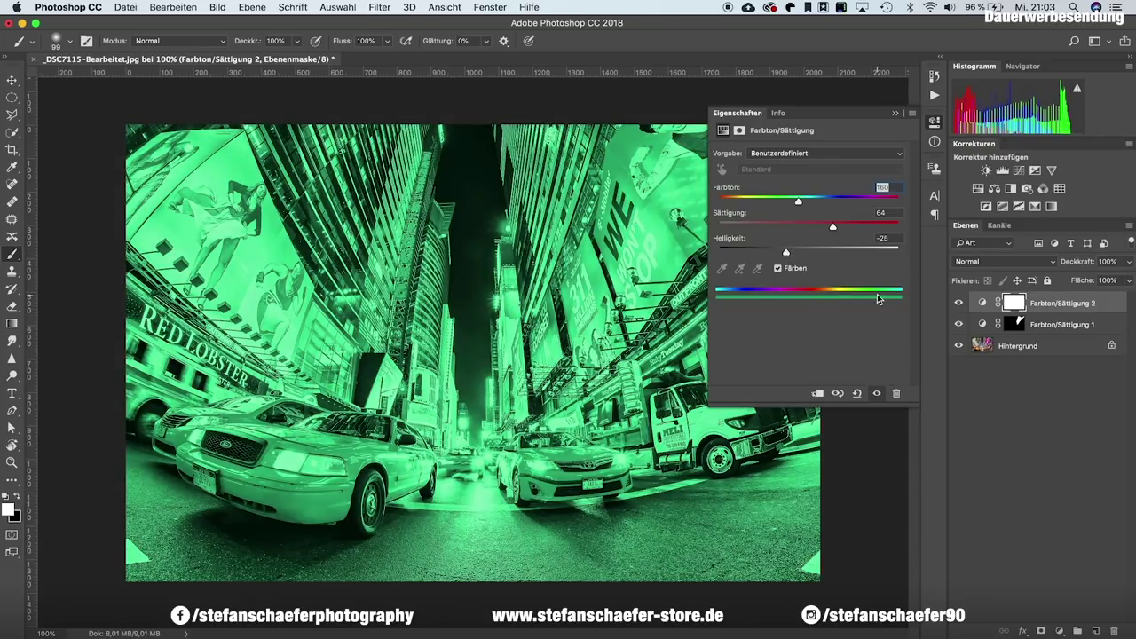
pyautogui.click(793, 269)
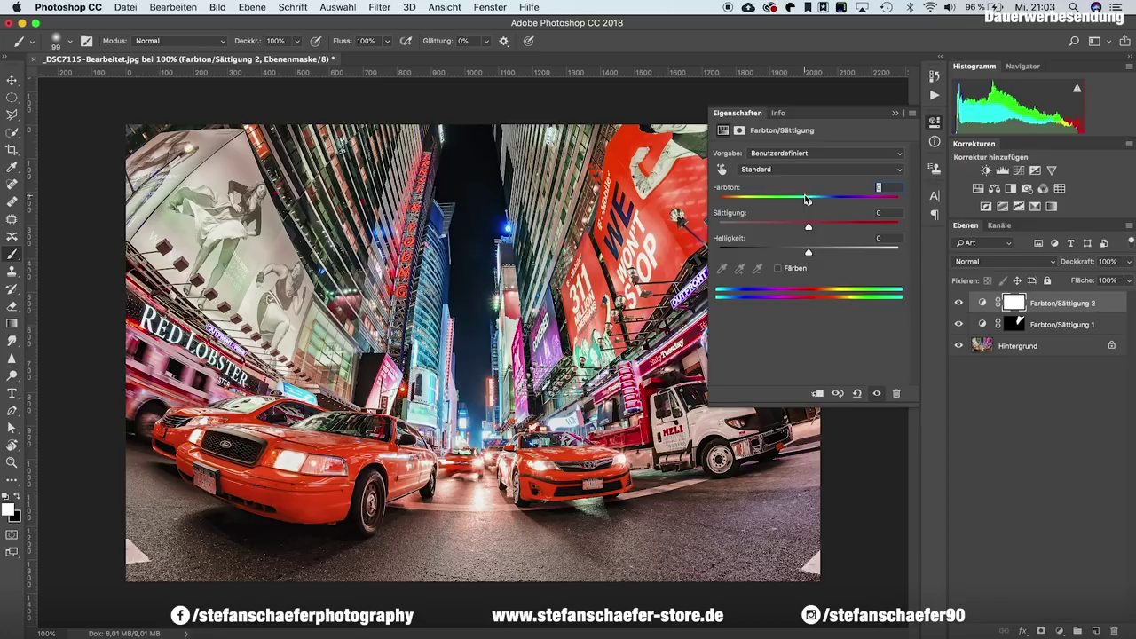